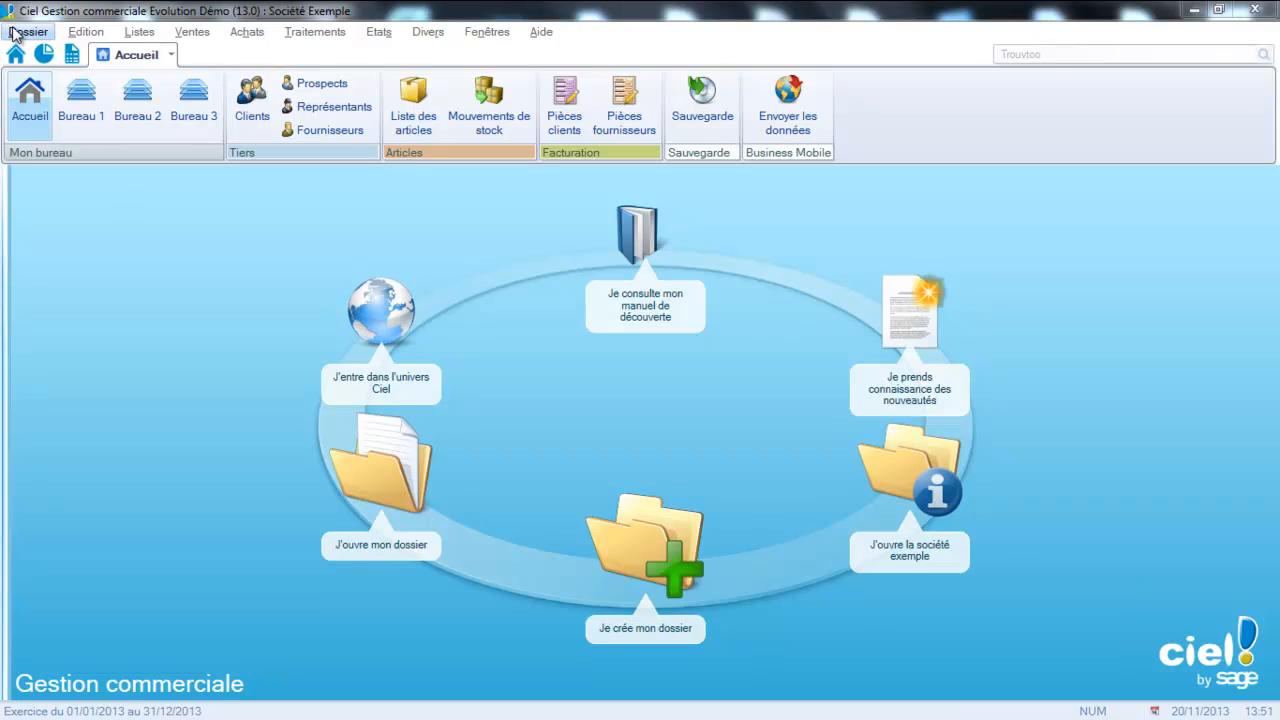
Create a VAT rate in the VAT rates list with code 20 and rate 20 %, leaving its accounts empty.
click(136, 32)
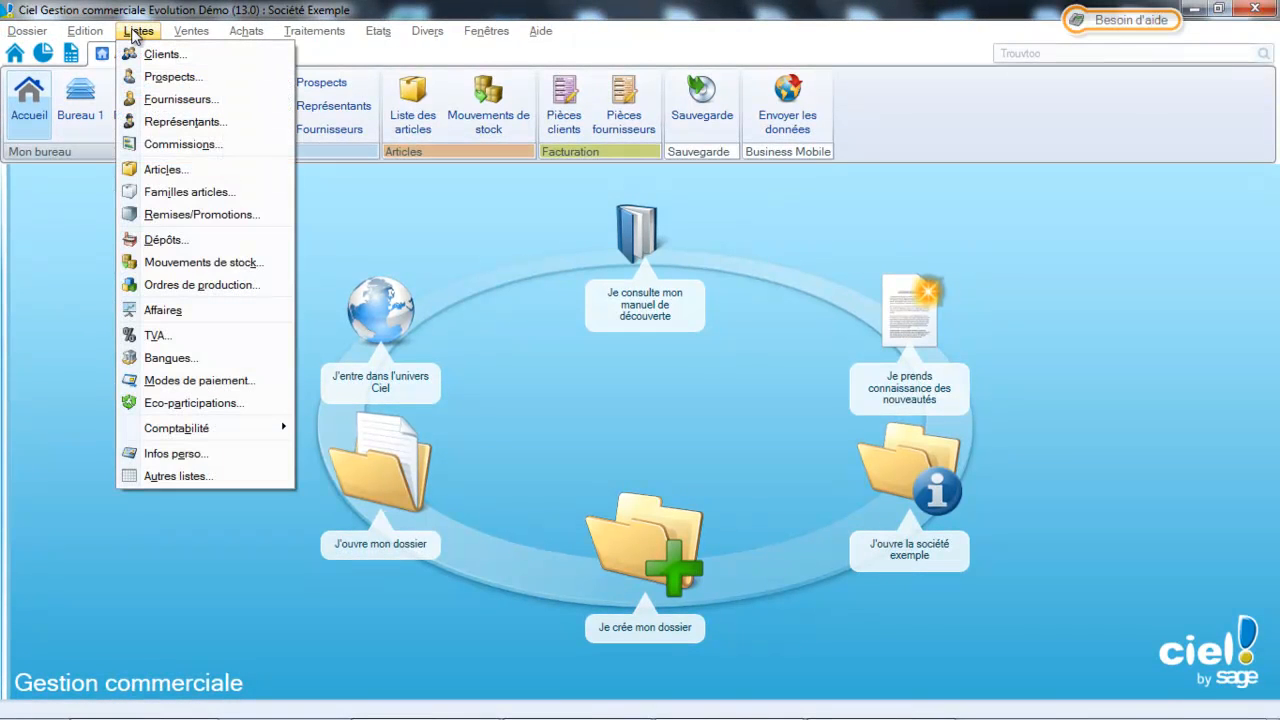
click(155, 336)
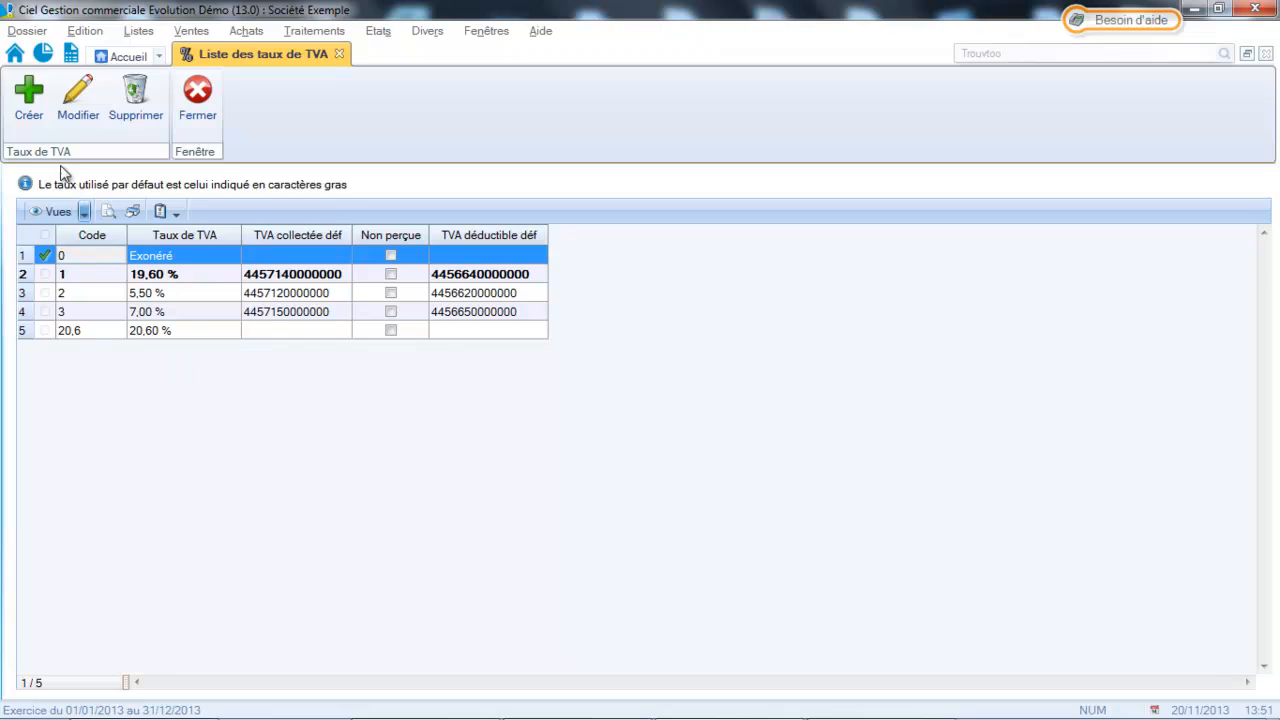
click(29, 117)
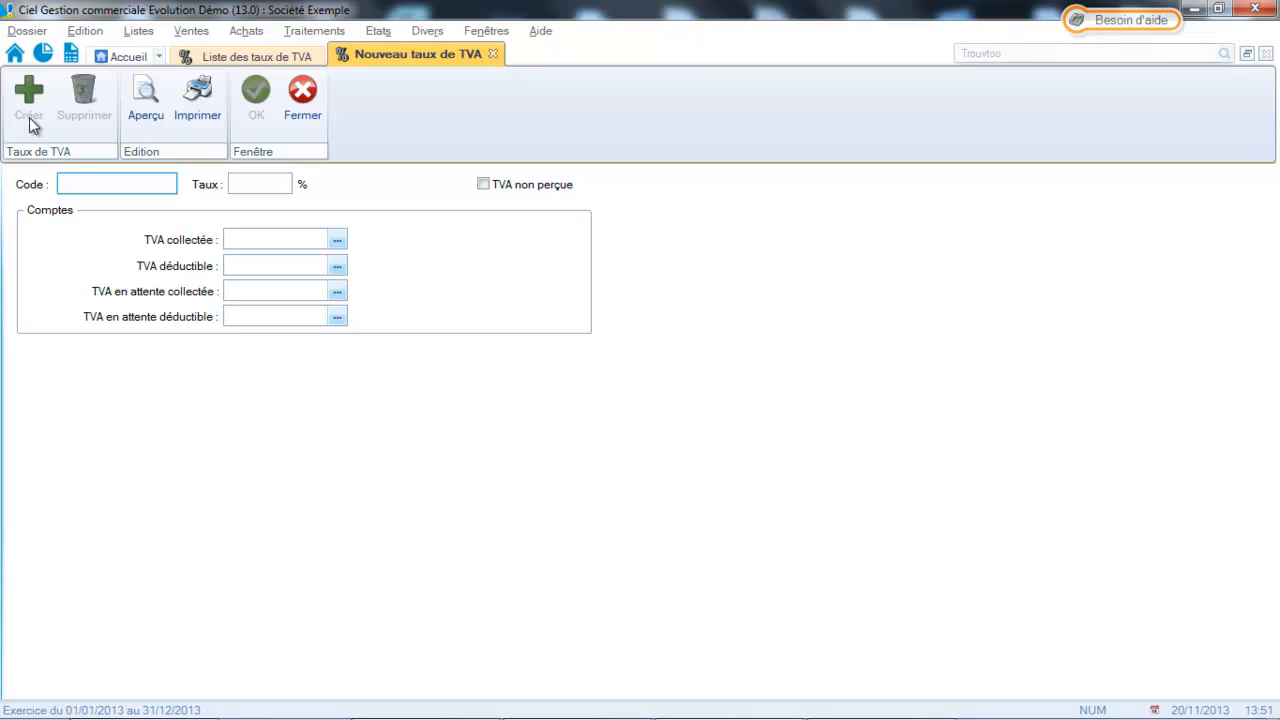
text(20)
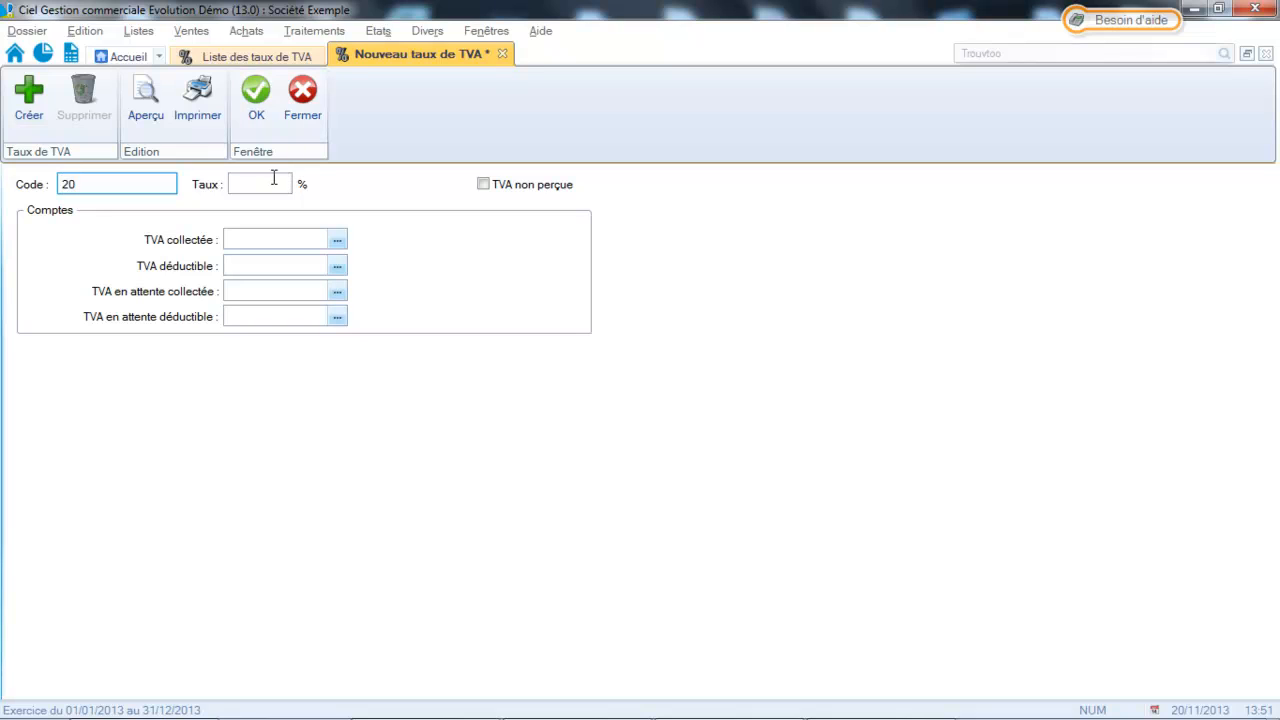
click(274, 178)
text(20)
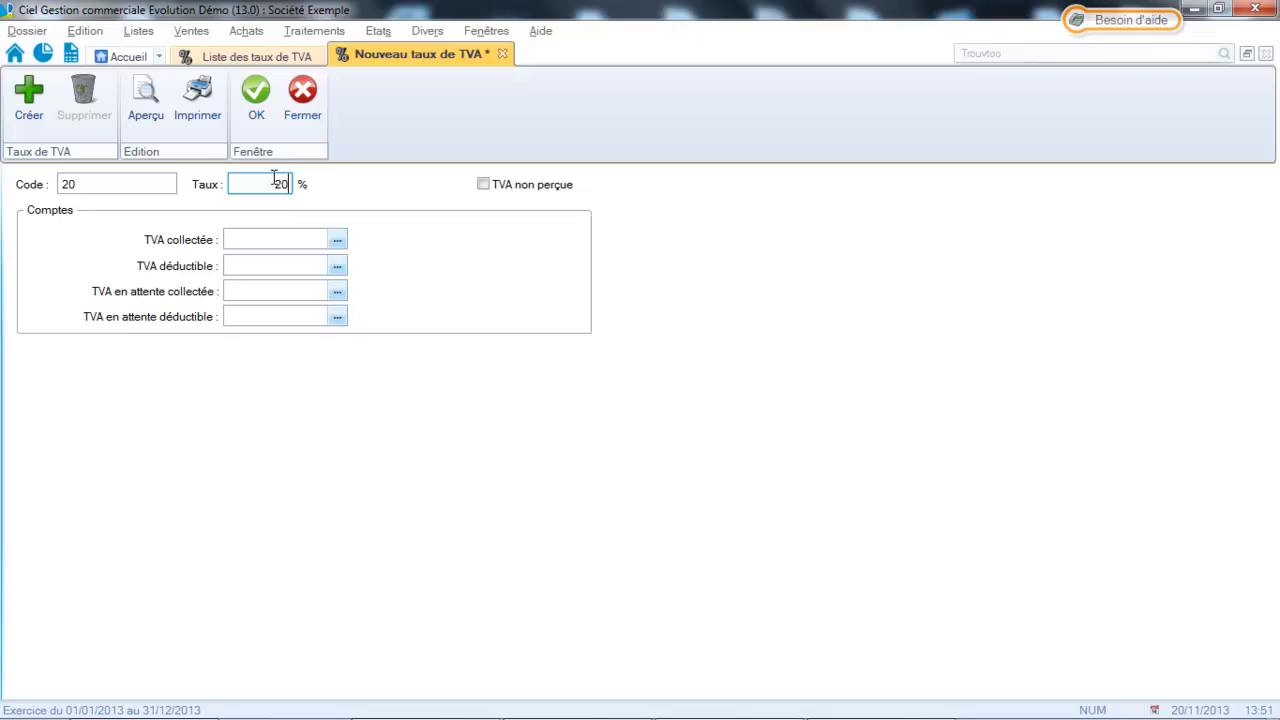
click(338, 241)
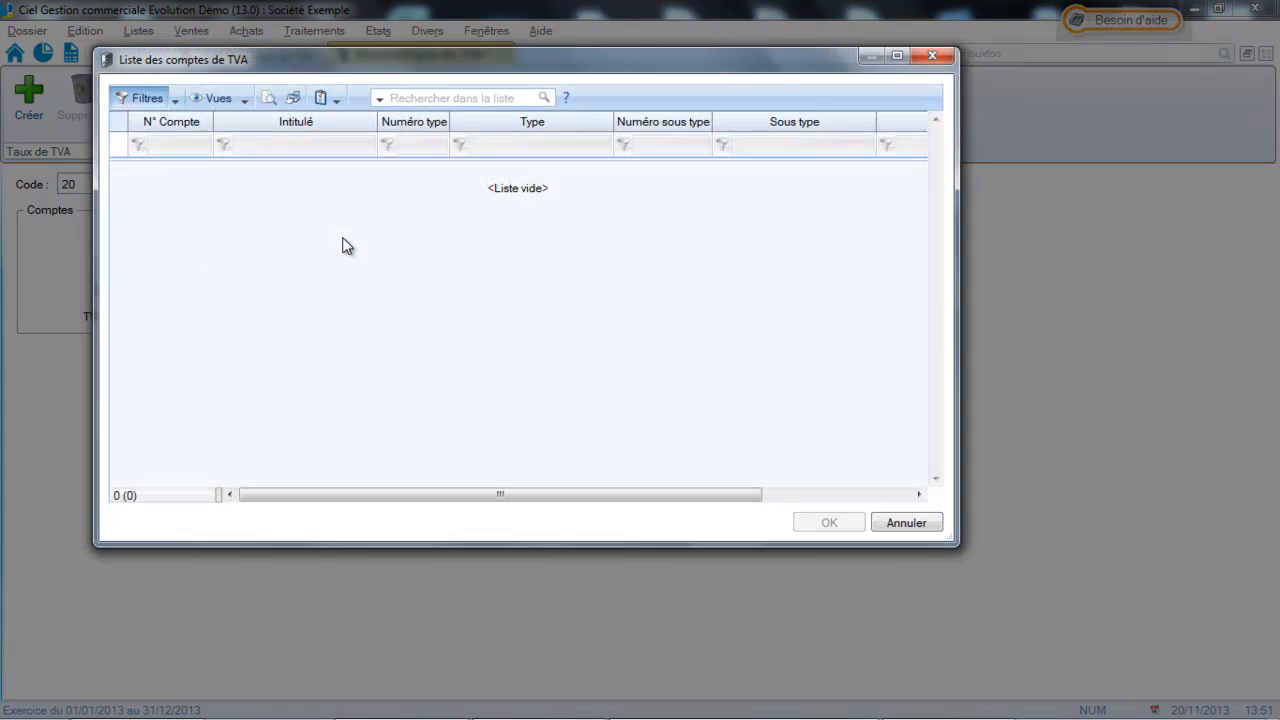
click(932, 56)
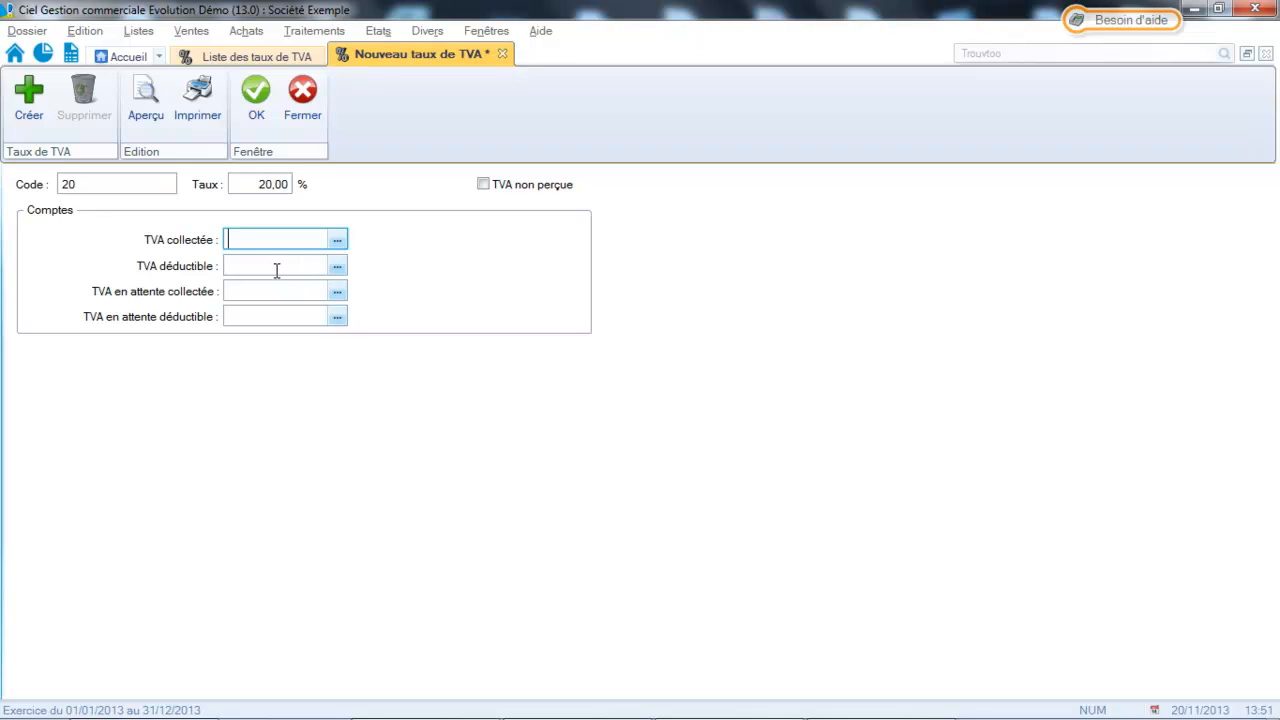
click(257, 112)
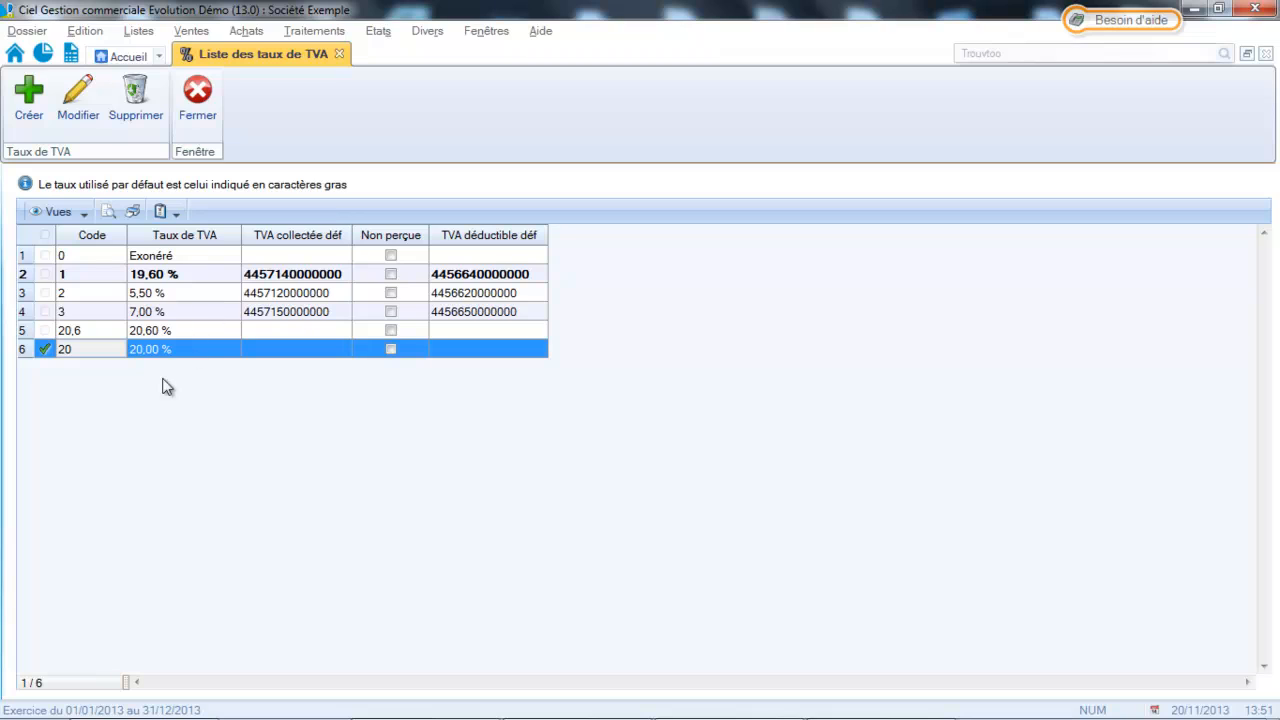
Create another VAT rate with code 10 and rate 10 %, and close the VAT rates list.
click(34, 106)
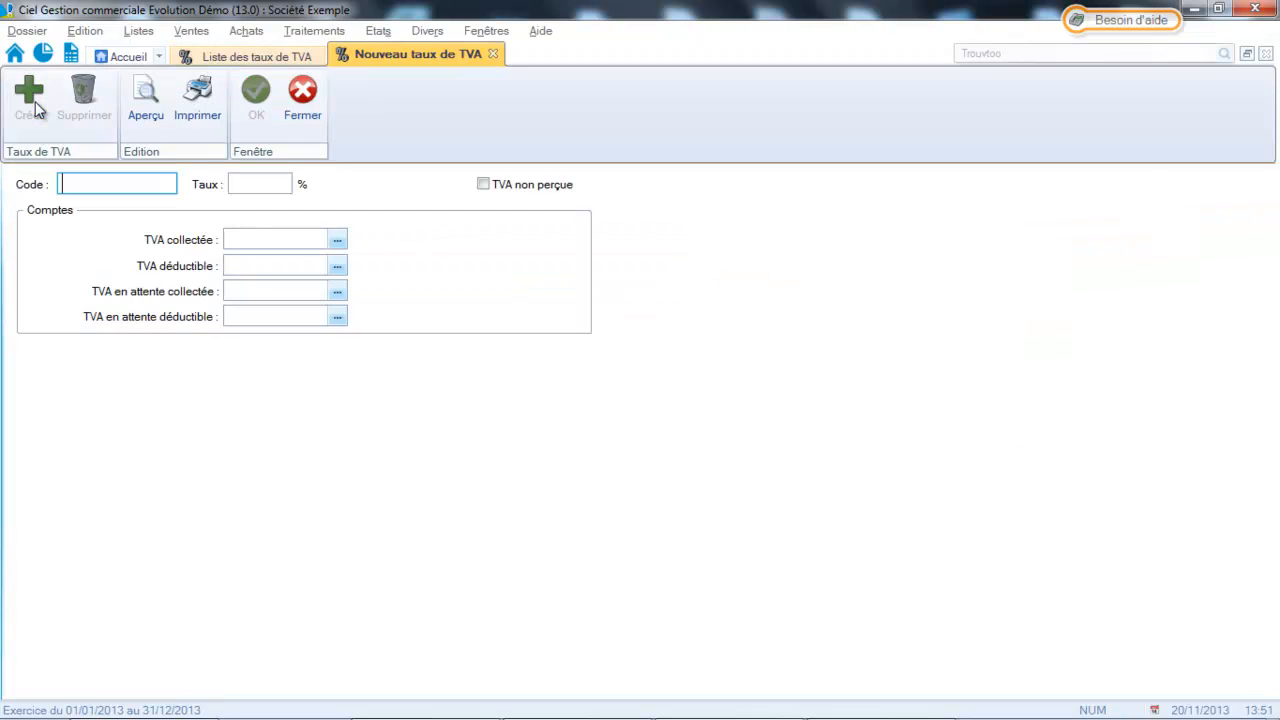
text(10)
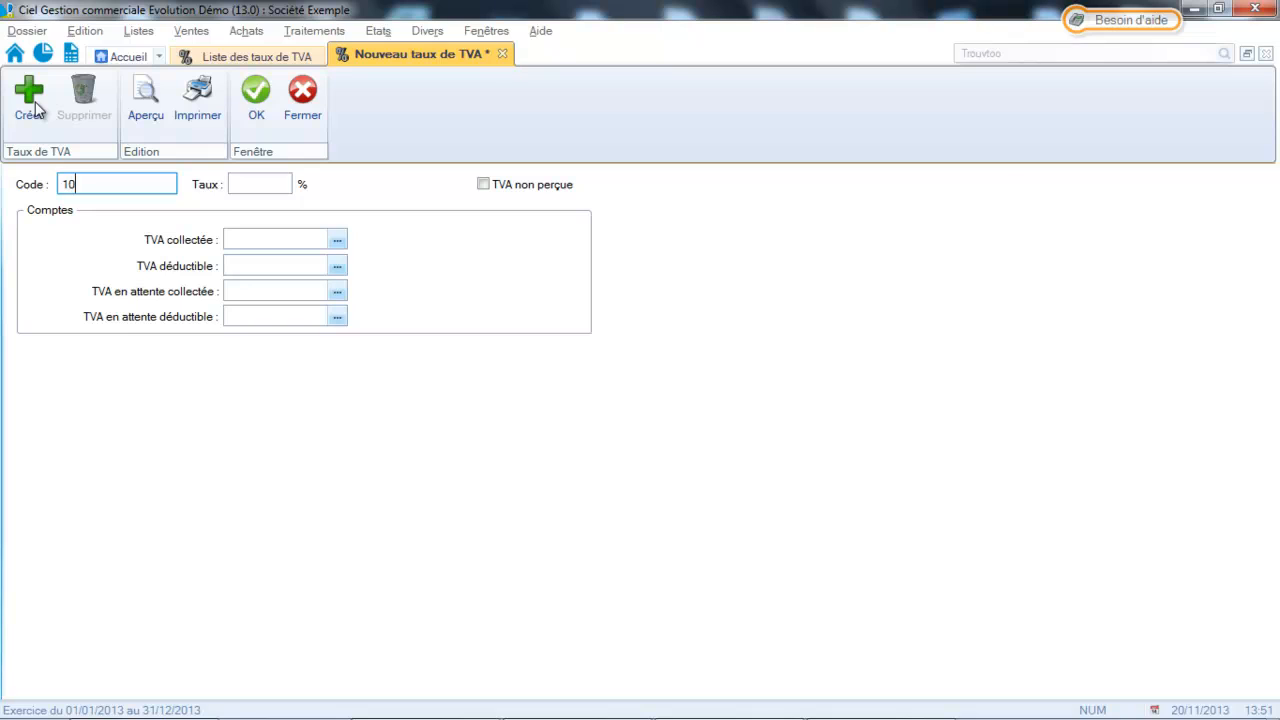
click(241, 184)
text(10)
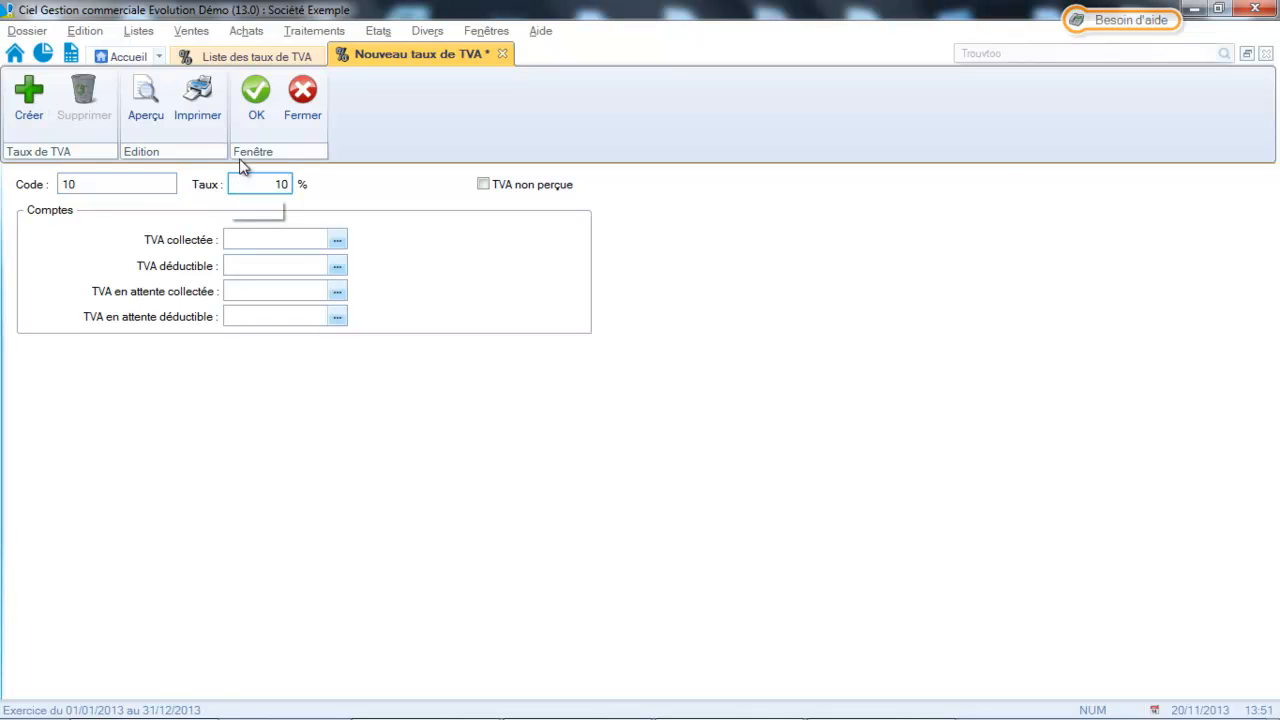
click(256, 92)
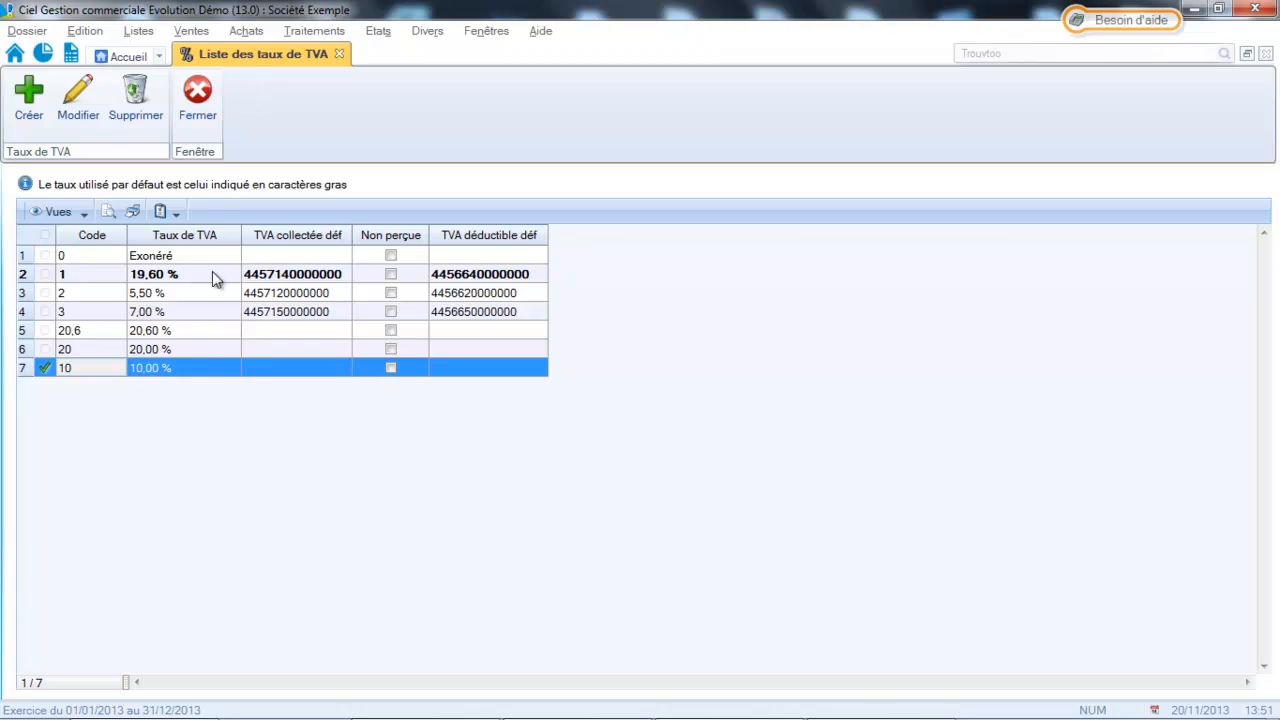
click(210, 127)
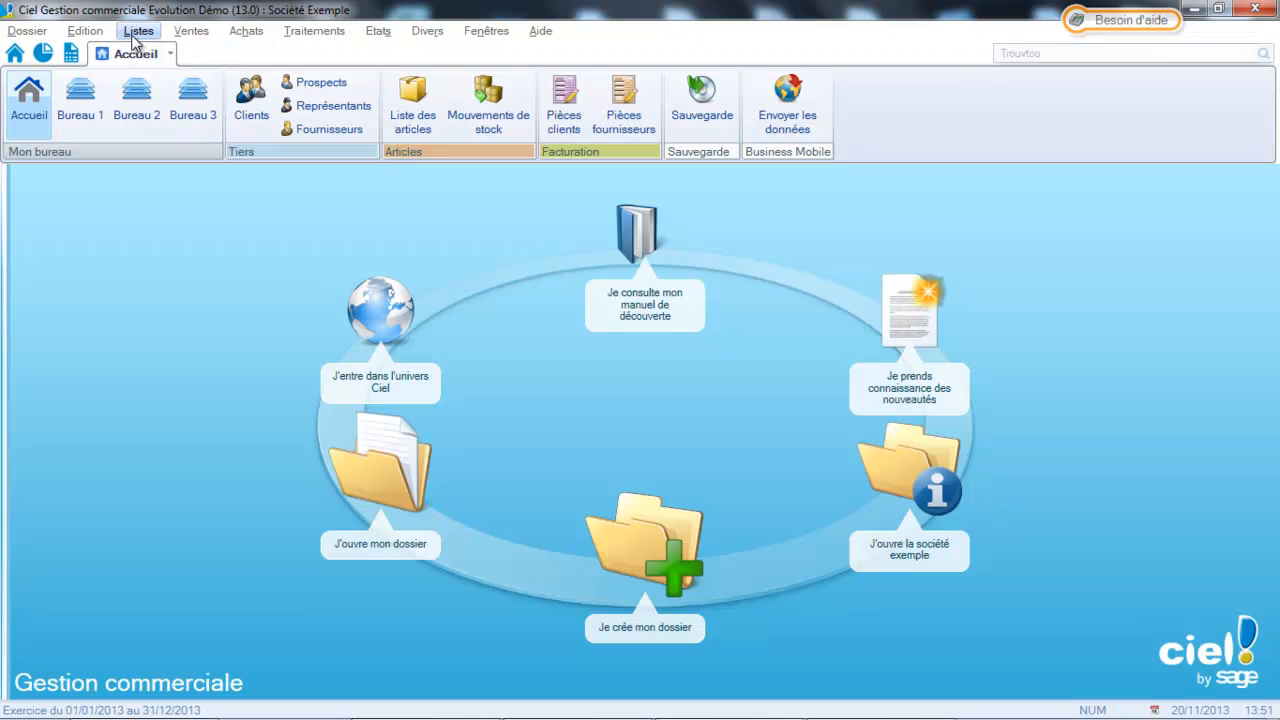
Open the list of accounting accounts and search it for 44566.
click(137, 31)
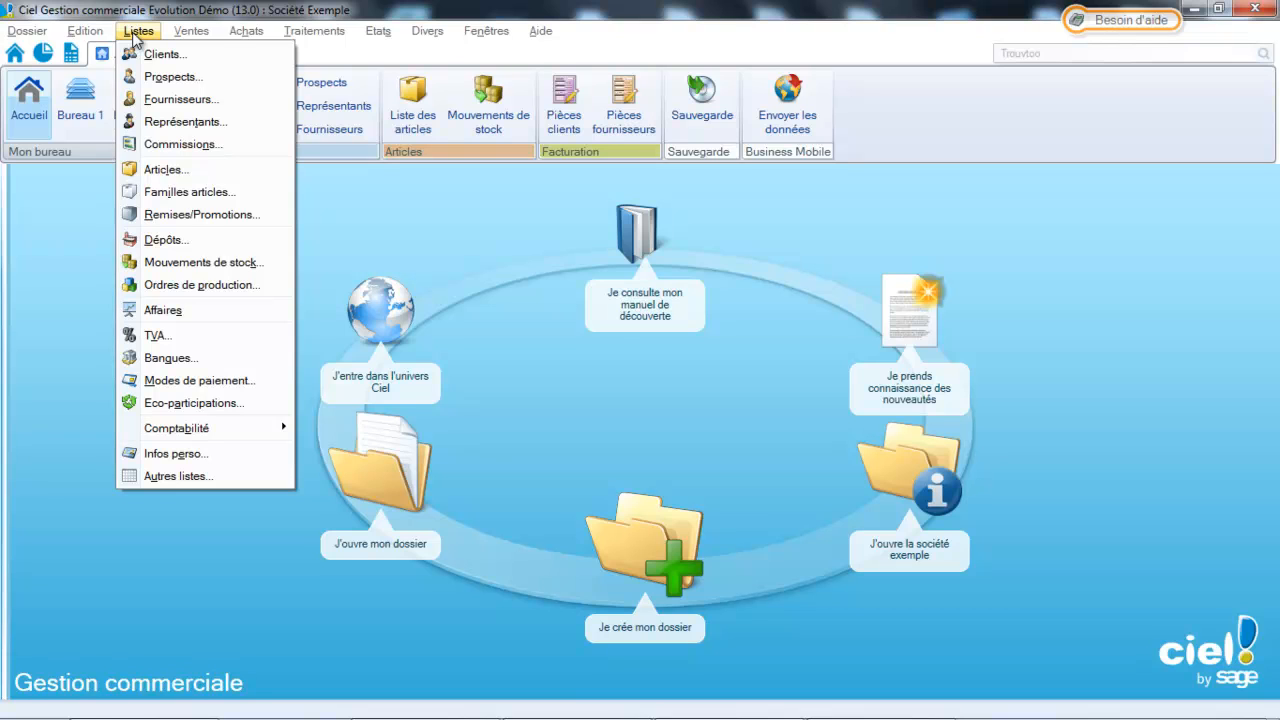
mouse_move(235, 428)
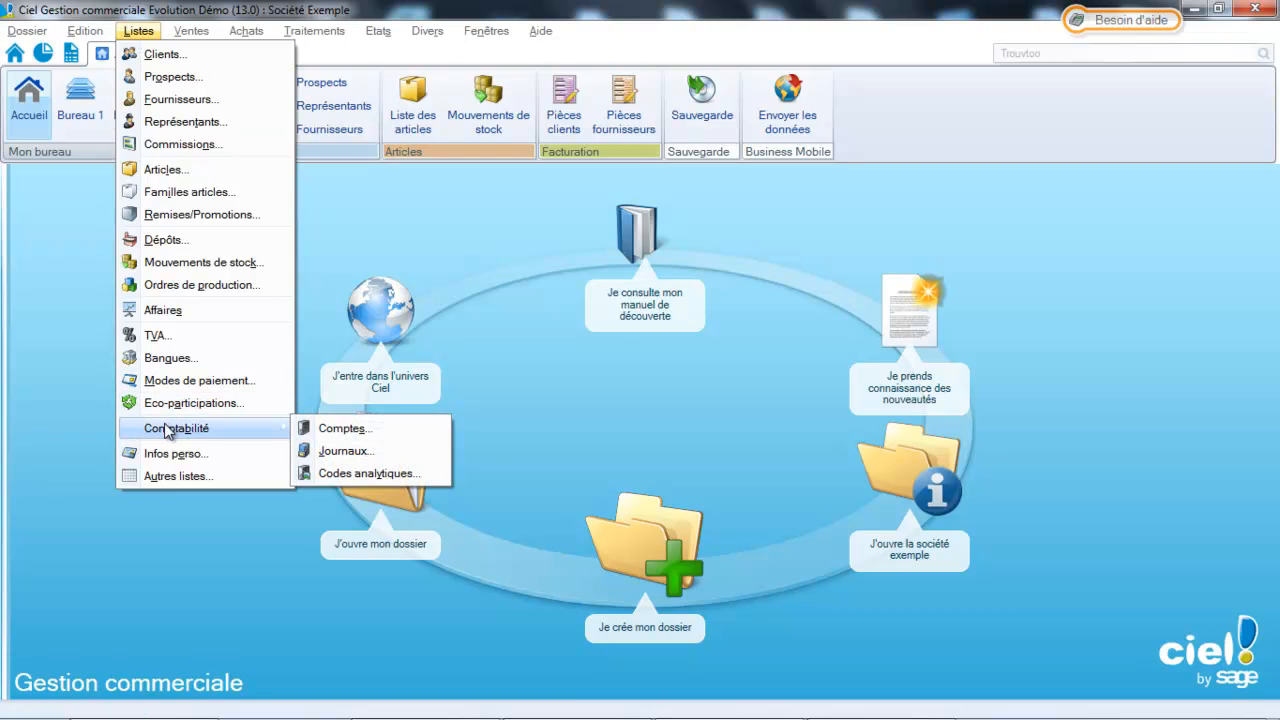
click(330, 428)
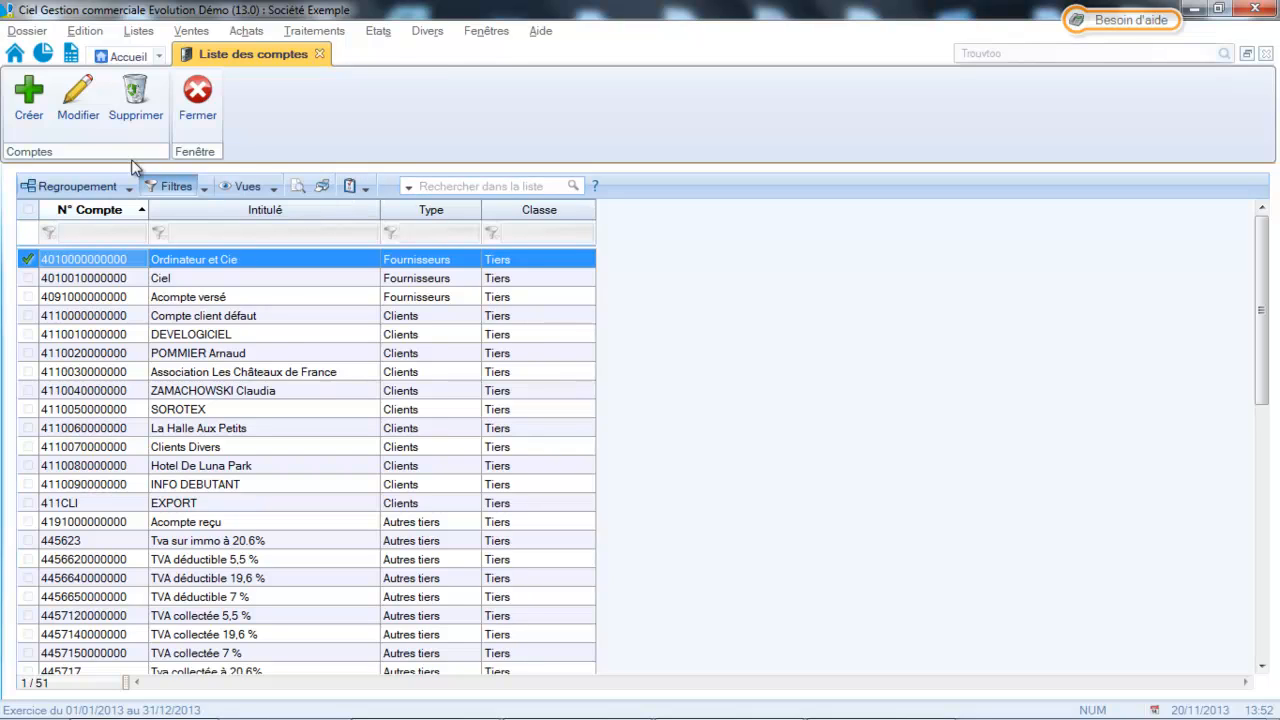
click(466, 187)
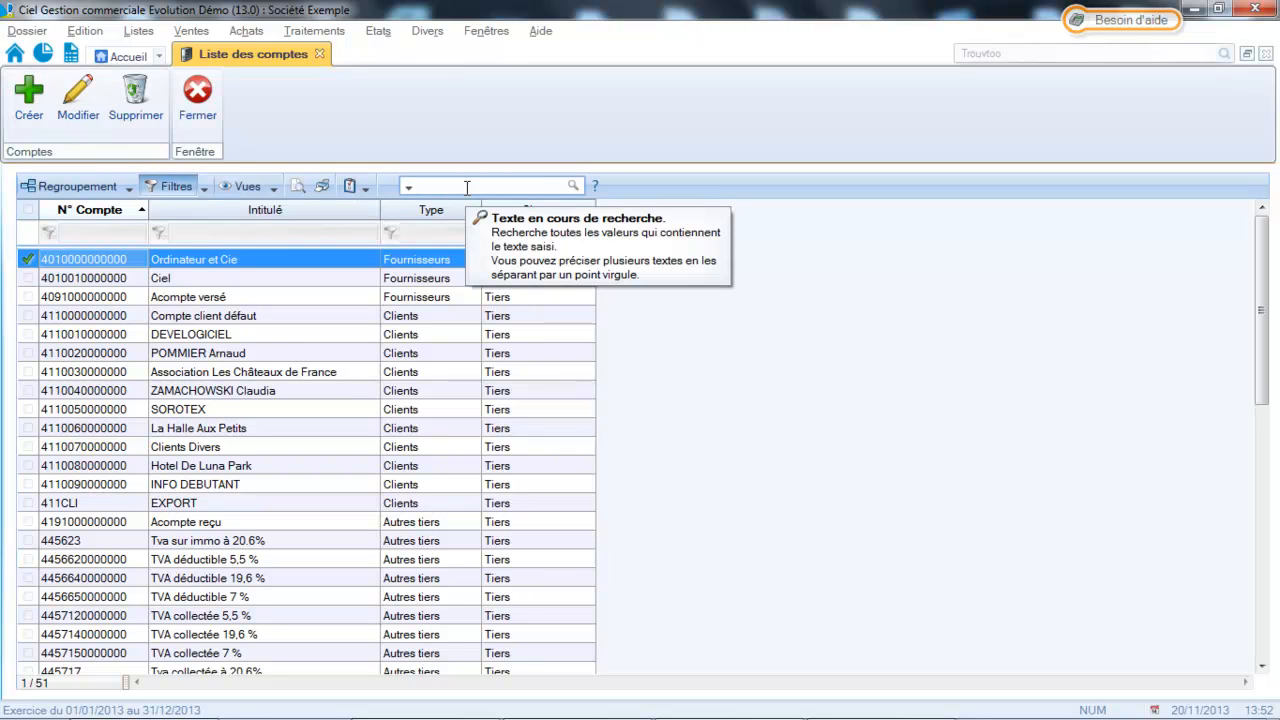
text(44566)
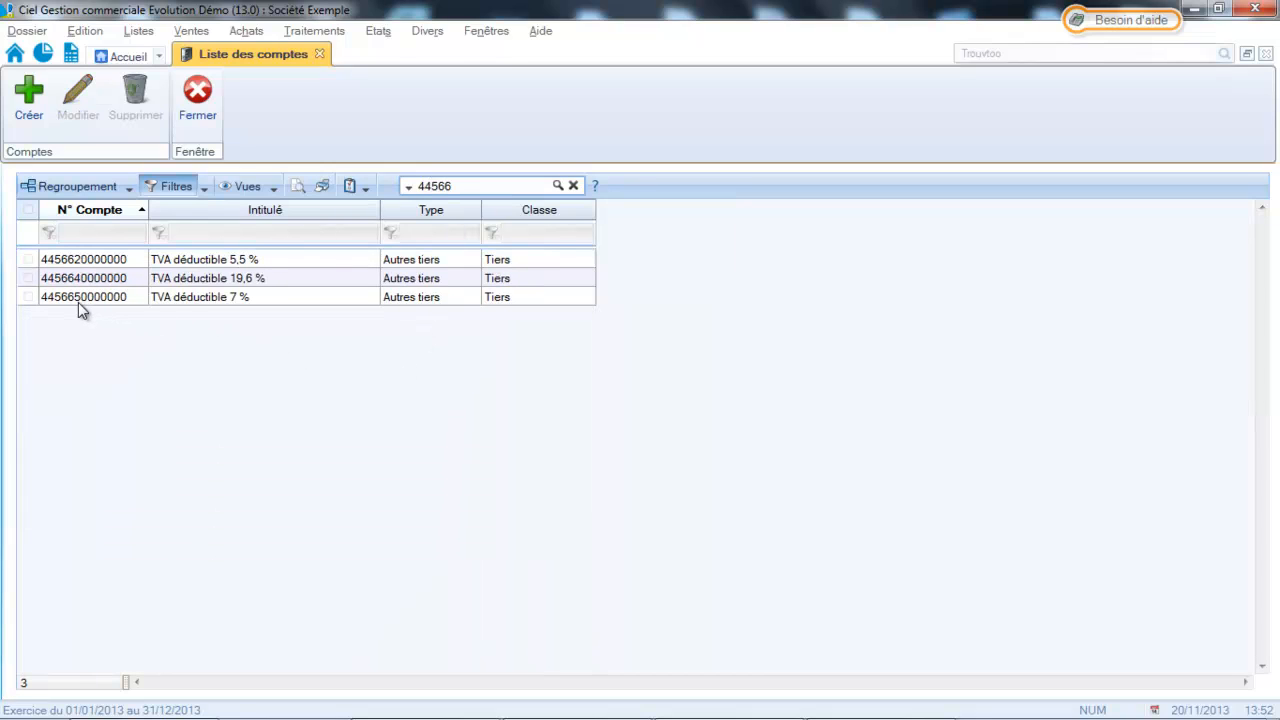
Start a new account with number 445660 and the title "Tva déductible à 20%".
click(32, 102)
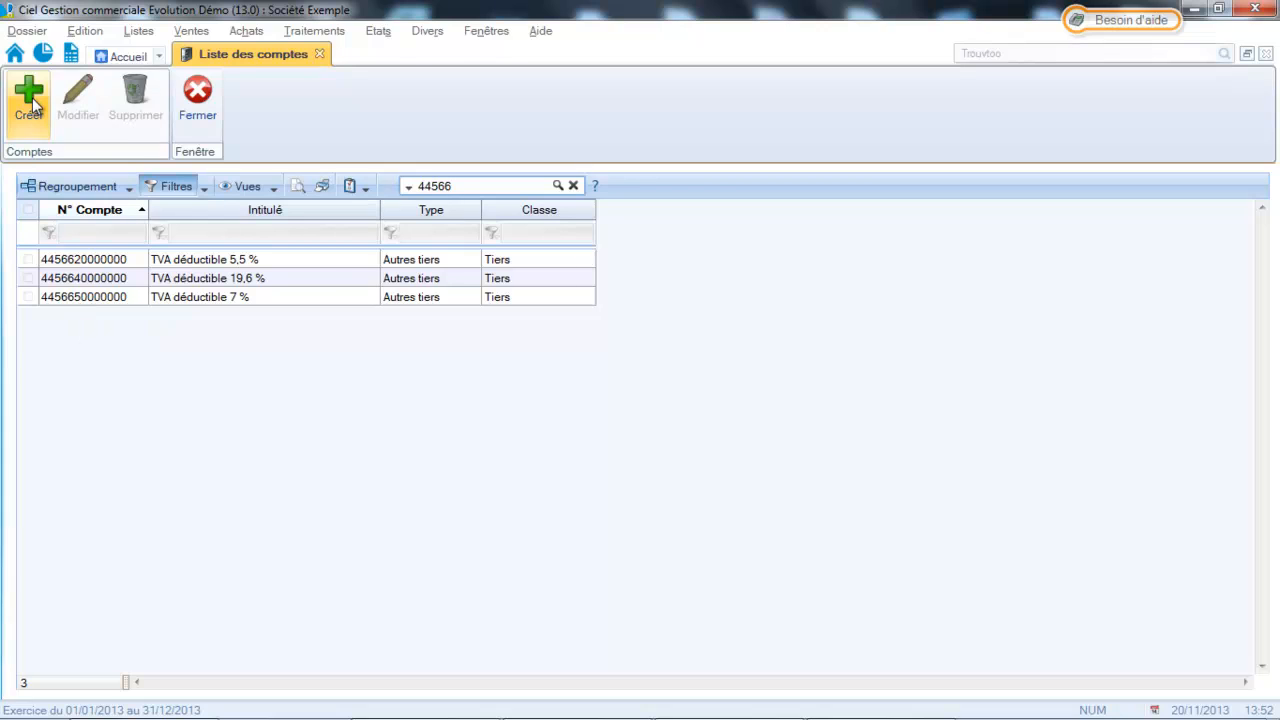
text(44)
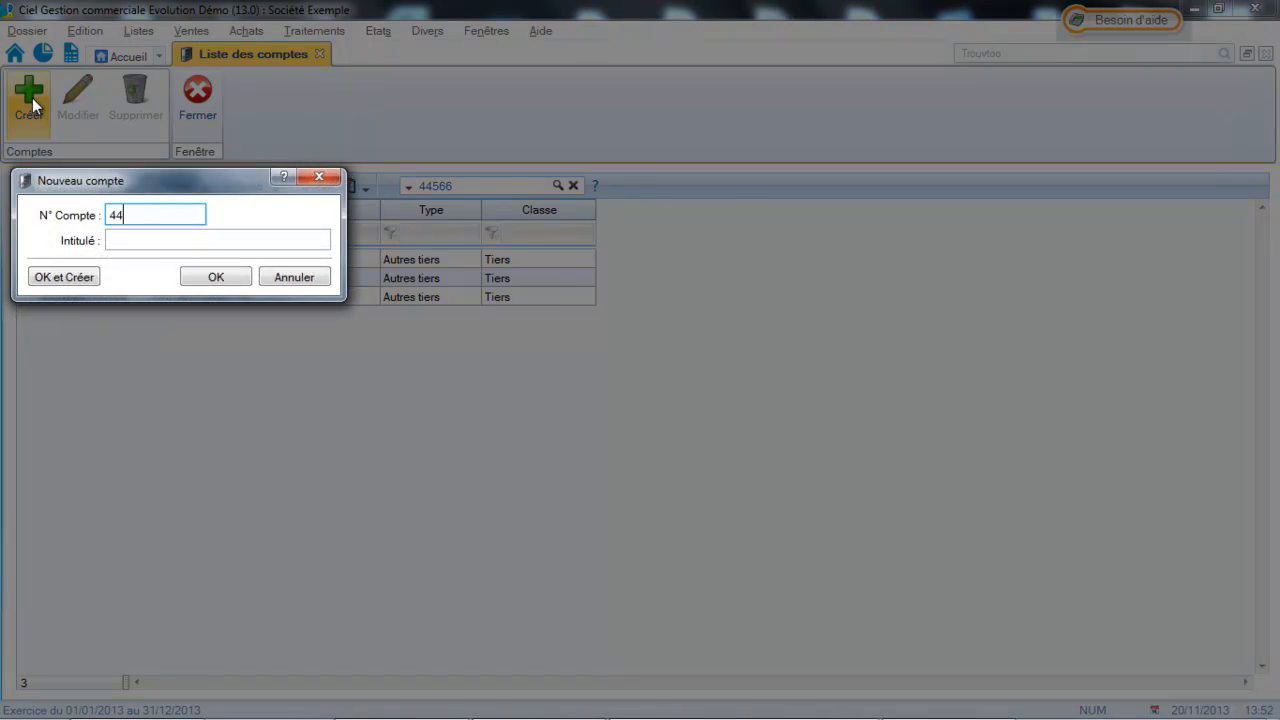
text(566)
click(187, 244)
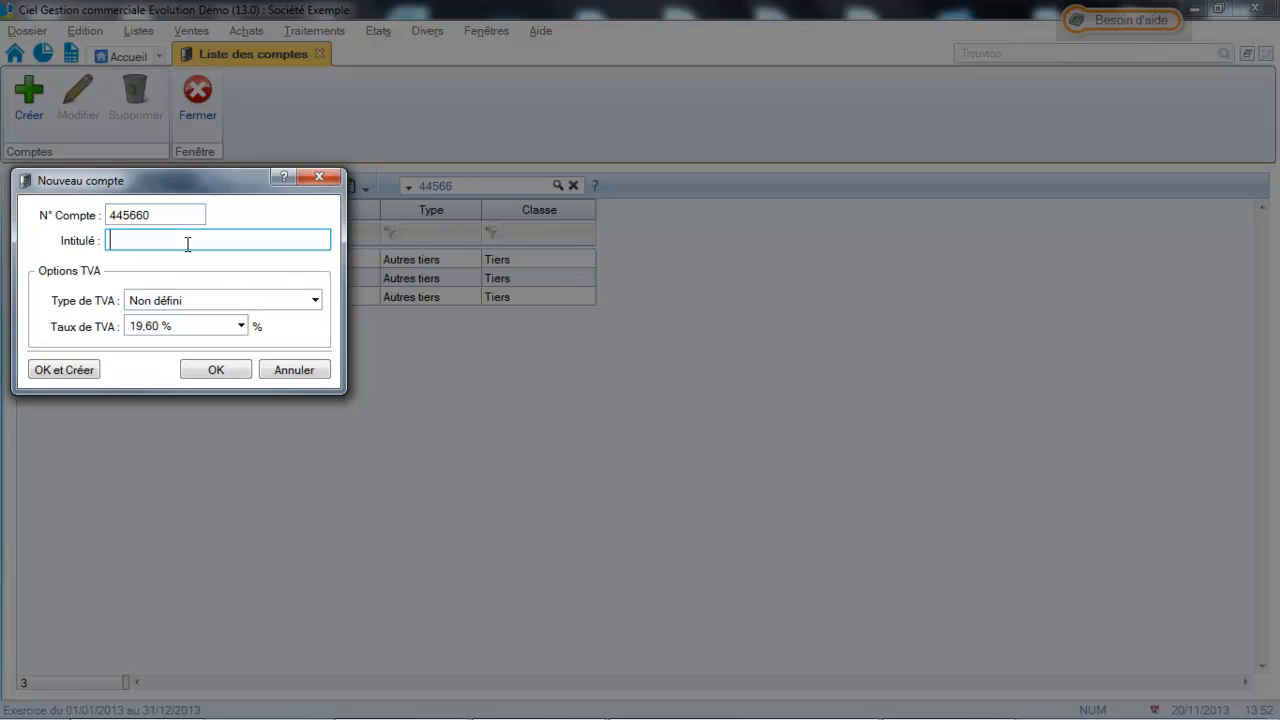
text(Tva déductible à 20%)
Set the account's VAT type to Déductible and its rate to 20,00 %, then save it and start another account.
click(236, 303)
click(220, 350)
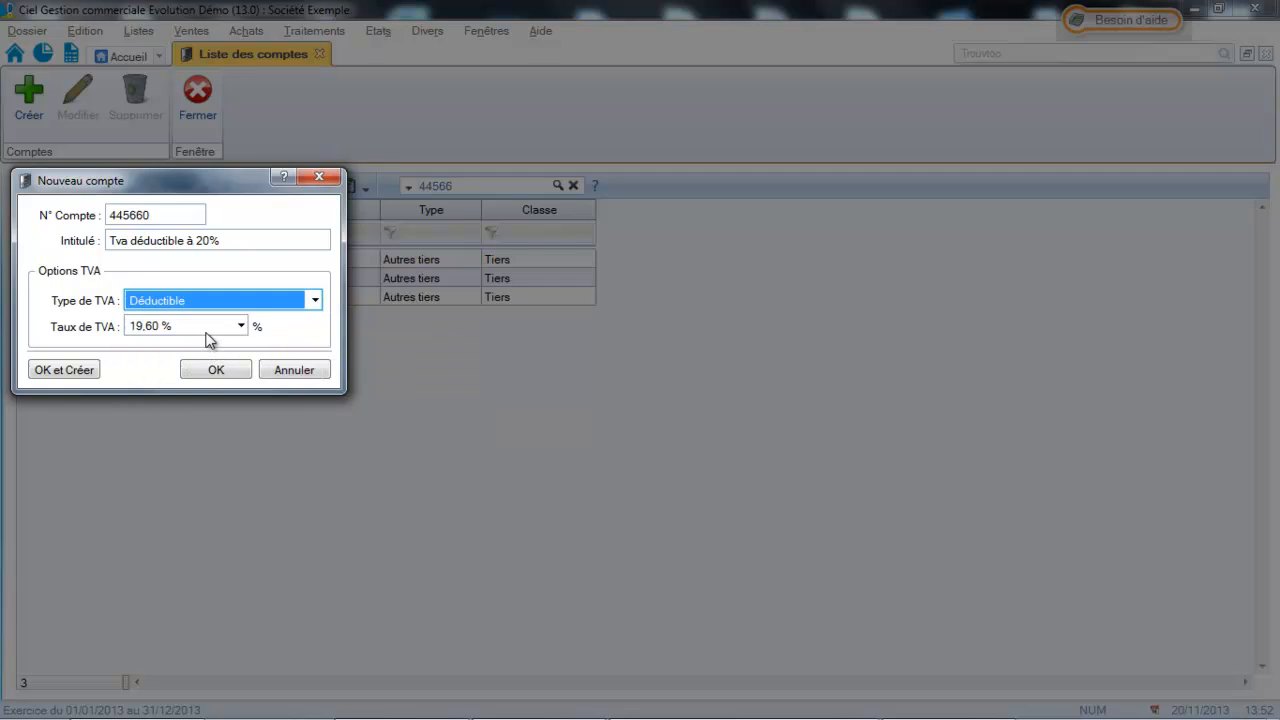
click(207, 330)
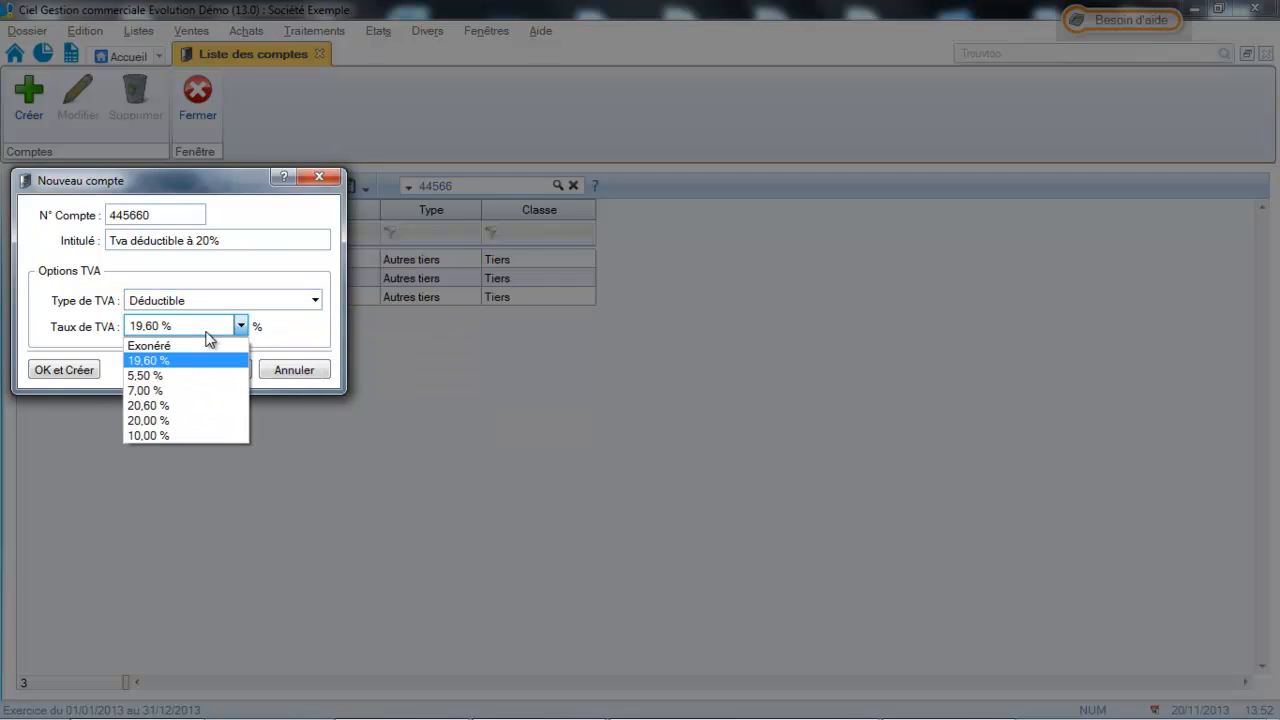
click(165, 421)
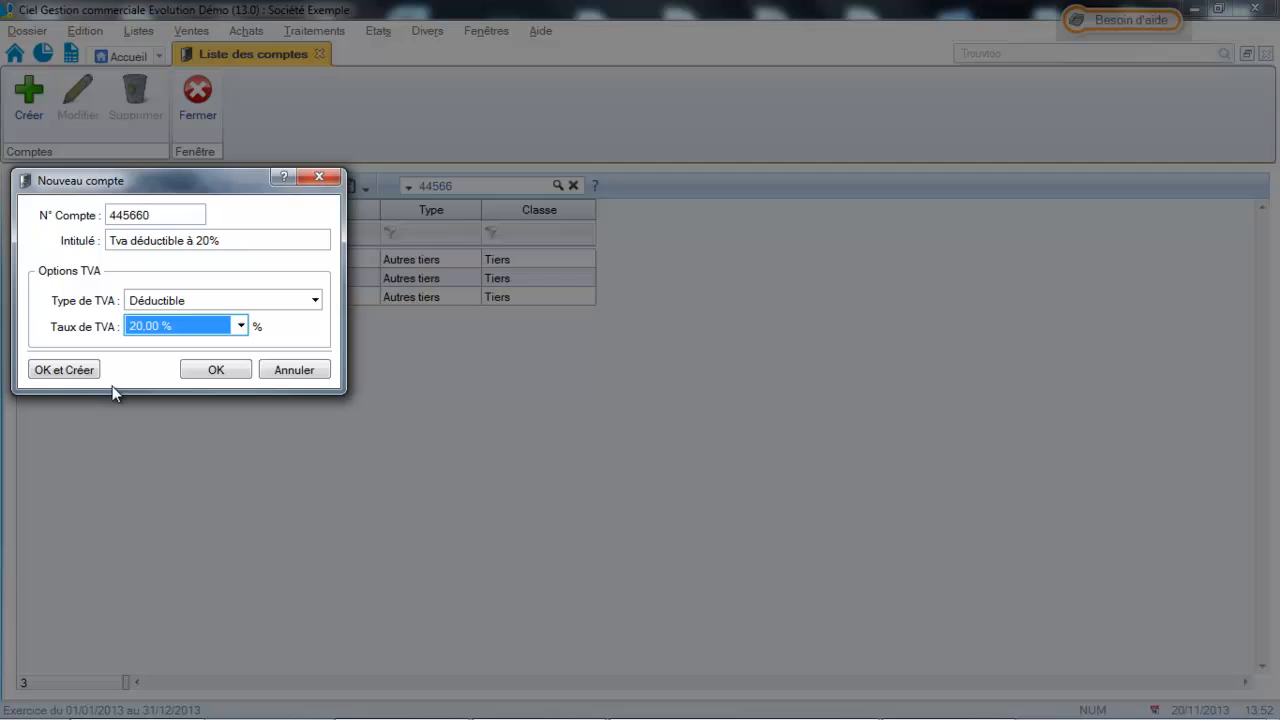
click(62, 370)
Give the second new account the number 445661, moving the dialog aside to see the existing account numbers.
text(6)
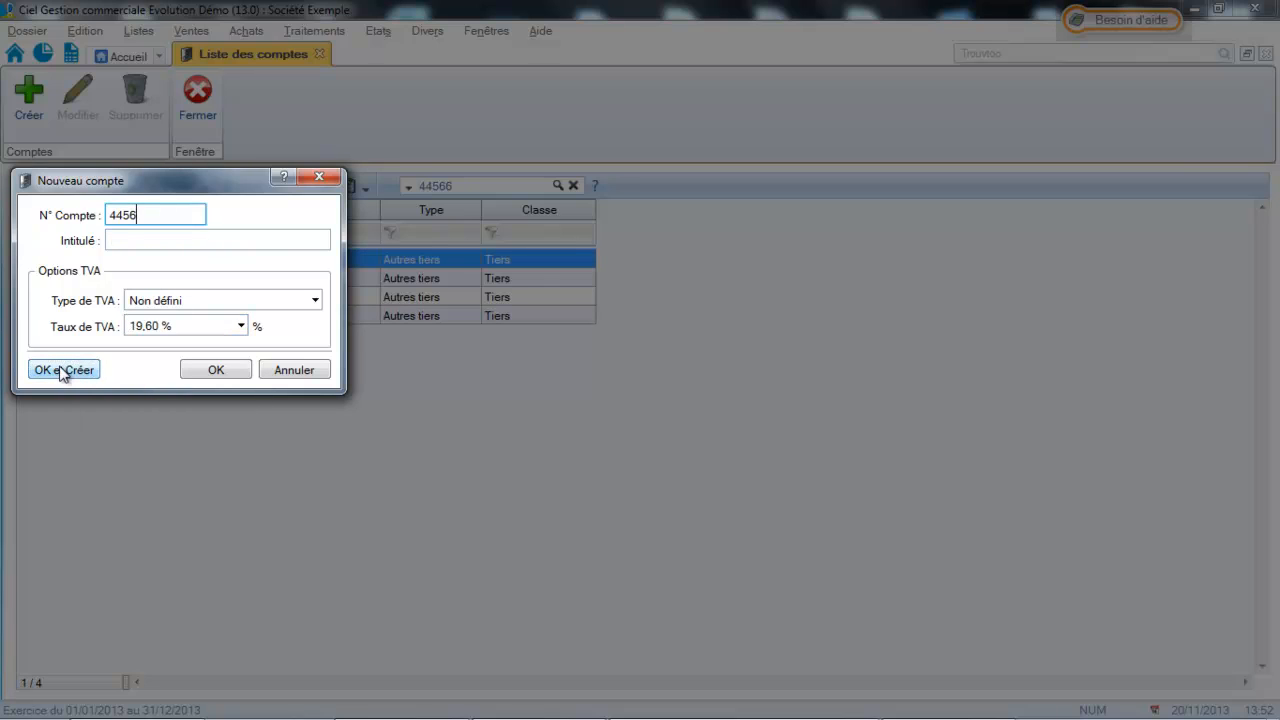
text(6)
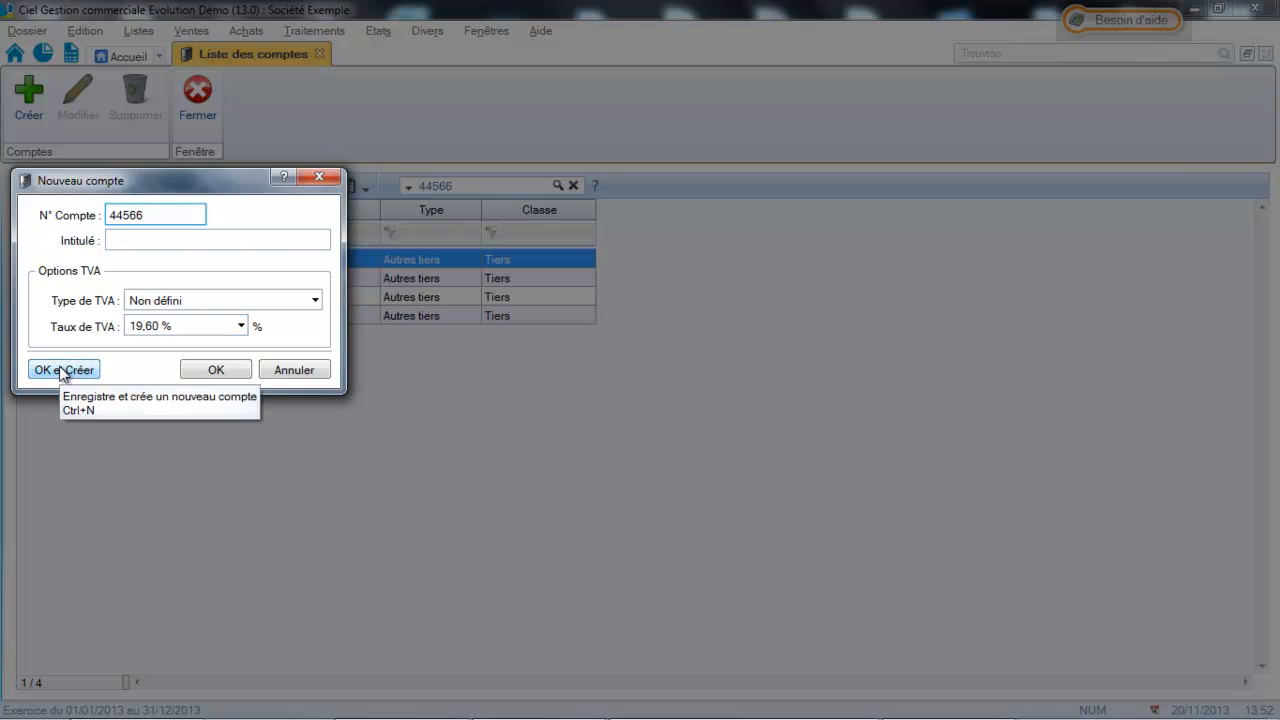
text(6)
key(BackSpace)
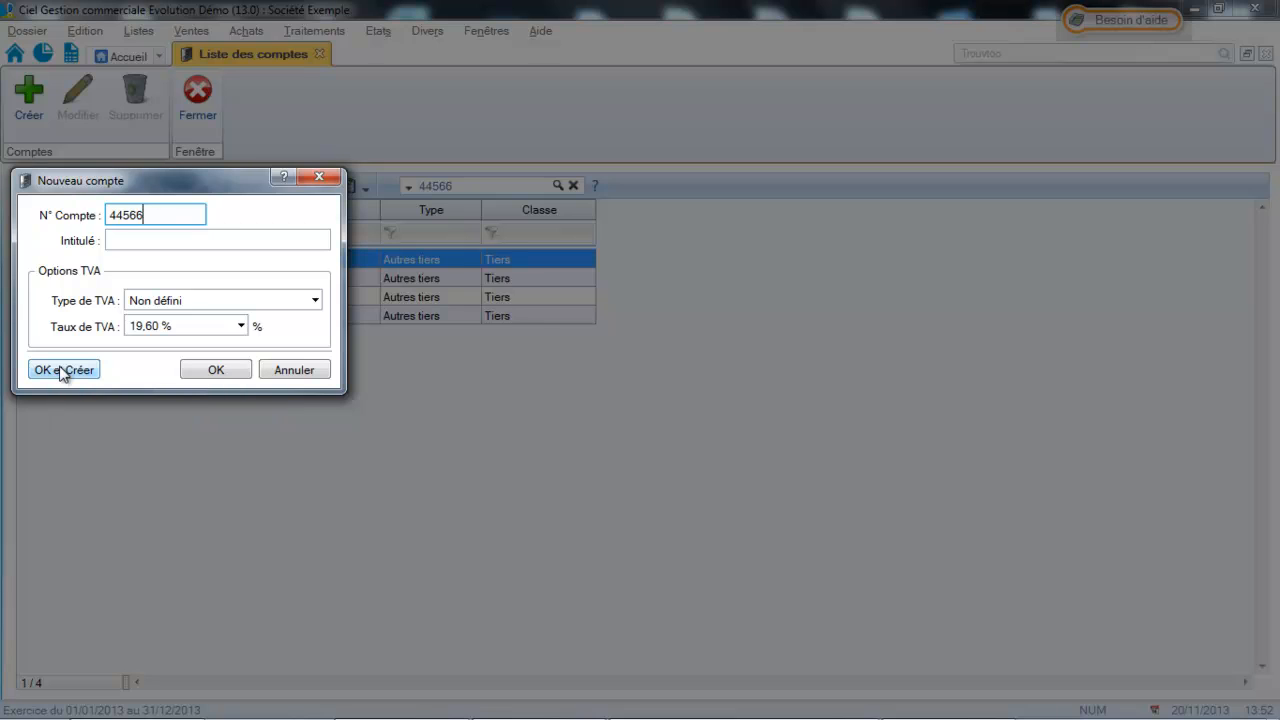
text(7)
drag(177, 182, 393, 217)
double_click(367, 256)
key(BackSpace)
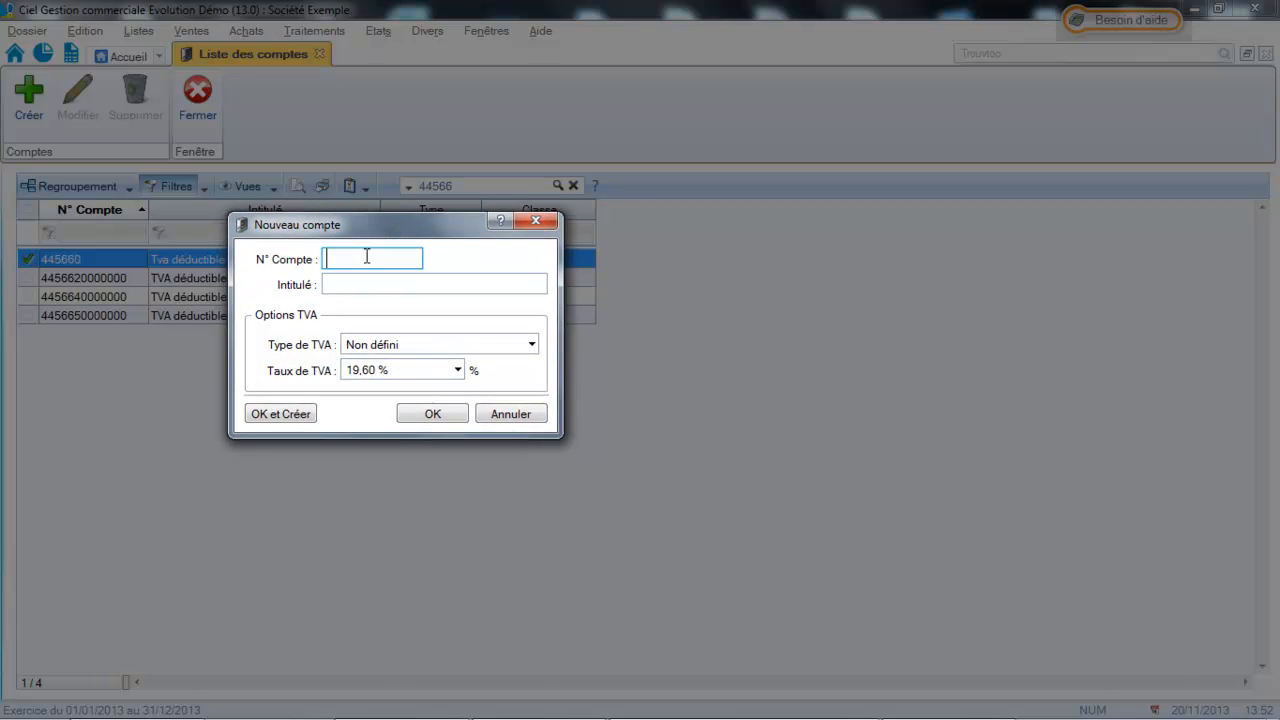
text(445661)
Title account 445661 "Tva déductible à 10%".
click(434, 285)
text(T)
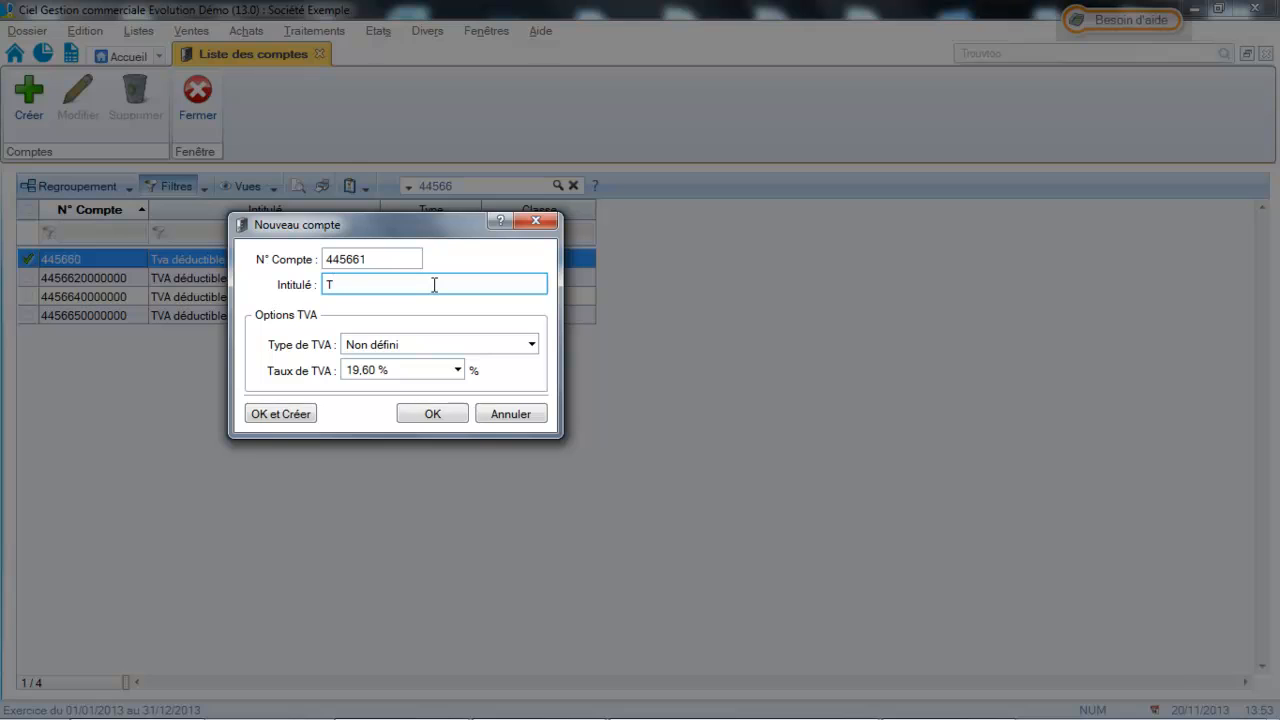
text(va déductible à 10%)
Set account 445661's VAT type to Déductible and its rate to 10,00 %, and save the account.
click(452, 348)
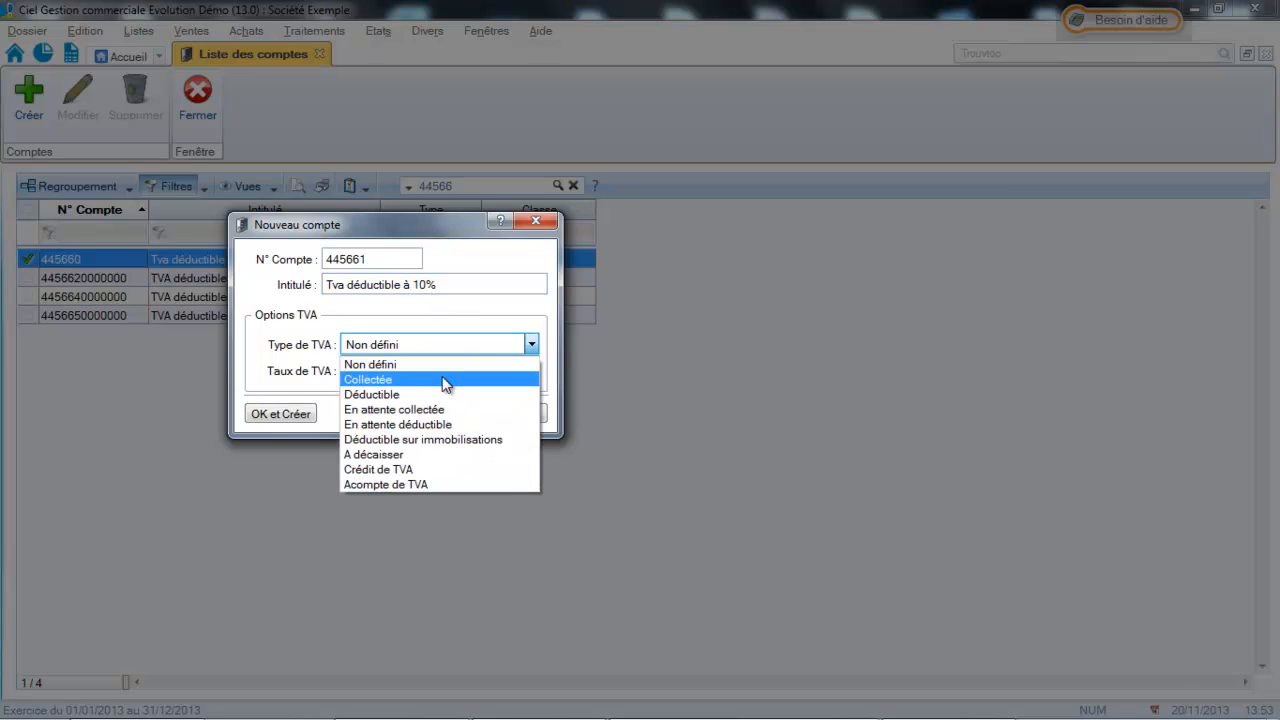
click(435, 392)
click(420, 372)
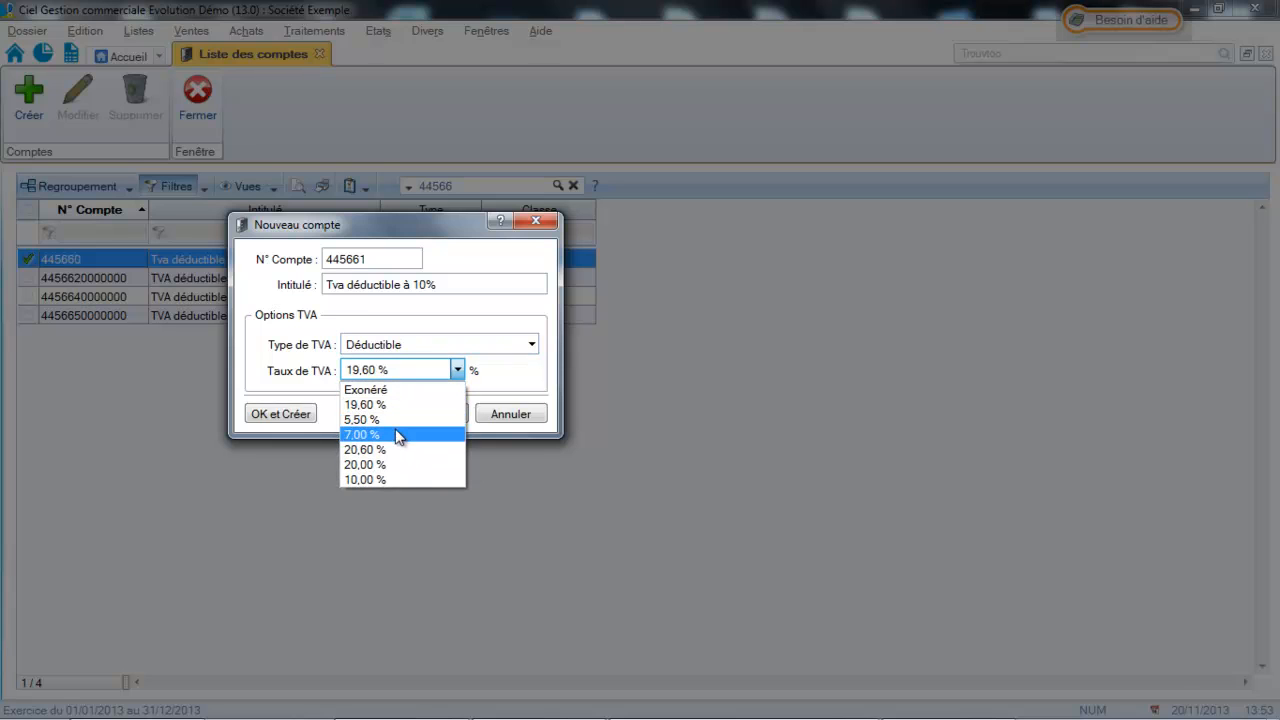
click(383, 479)
click(454, 413)
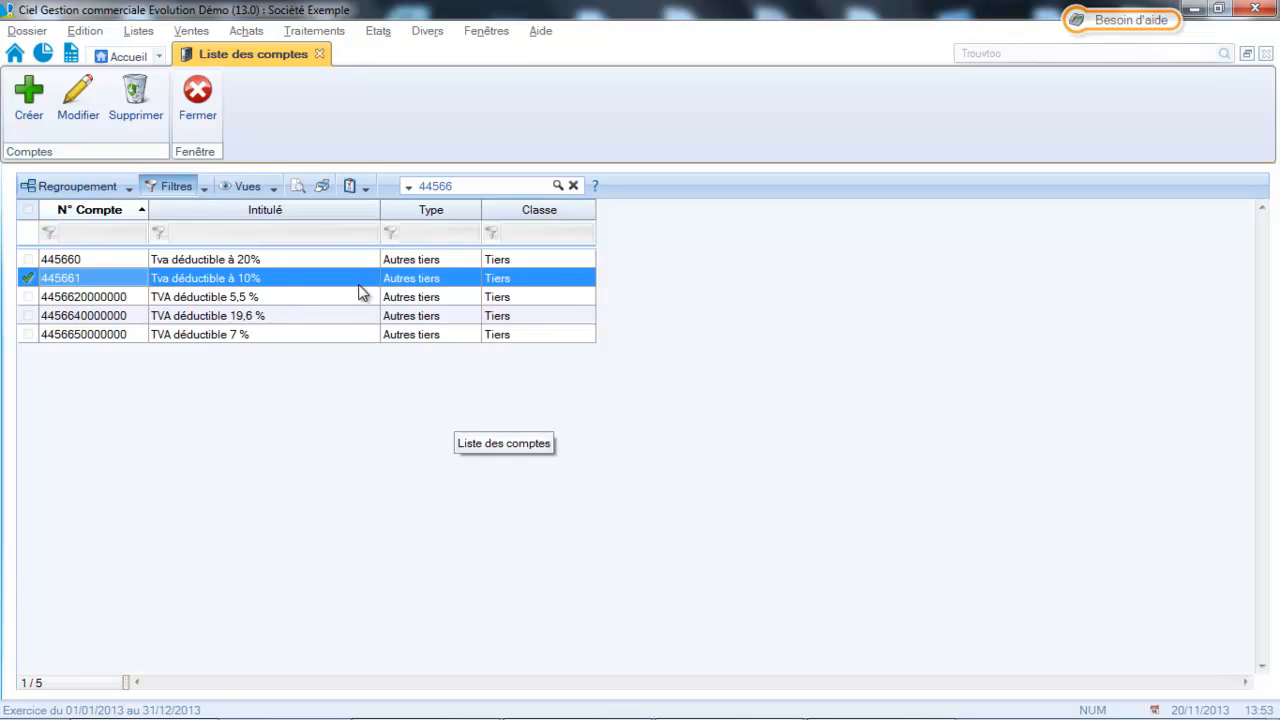
Change the account list search to 44571 to look up the collected VAT accounts.
click(479, 183)
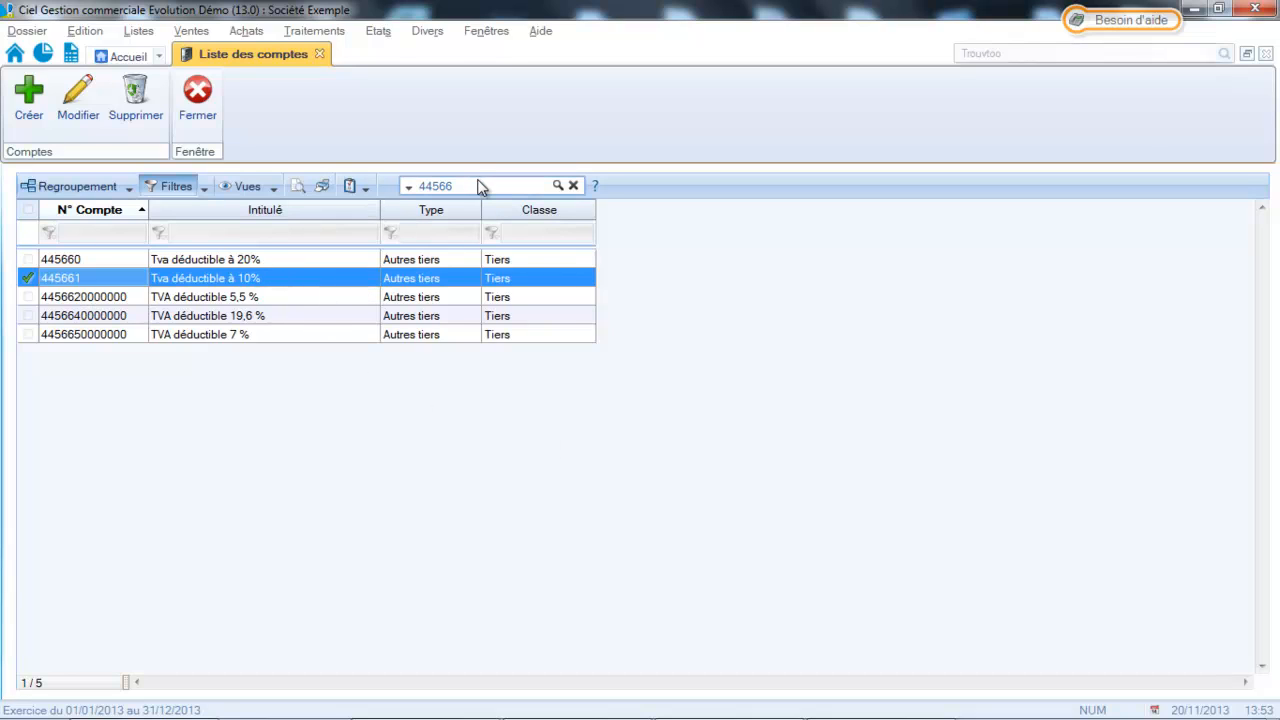
key(BackSpace)
text(7)
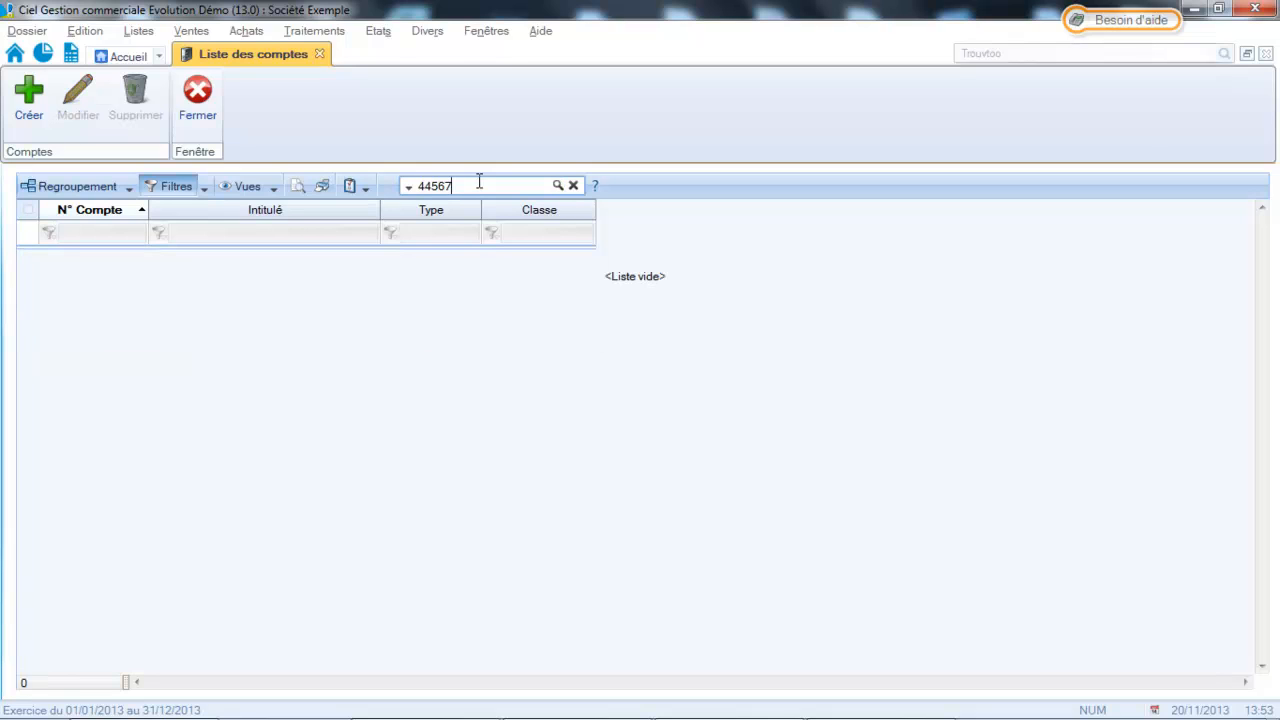
key(BackSpace)
key(BackSpace)
text(71)
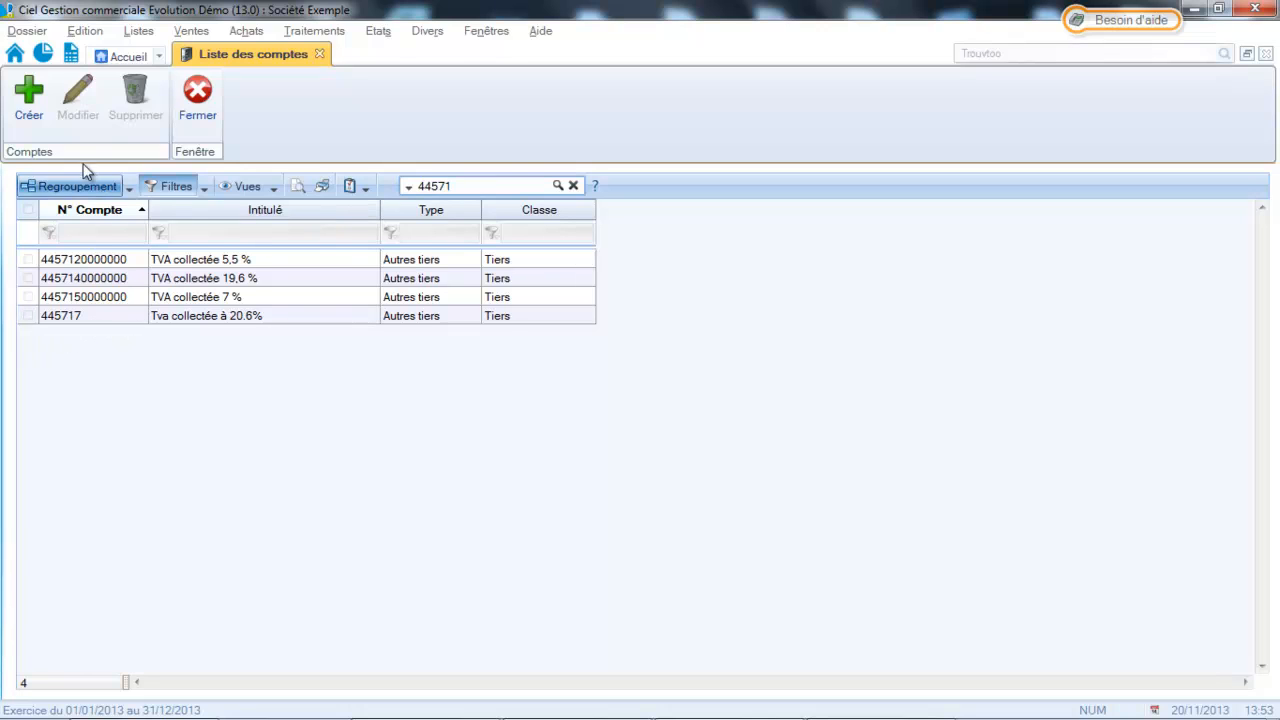
Create a new account numbered 445718 and title it "Tva collectée à 20%".
click(27, 116)
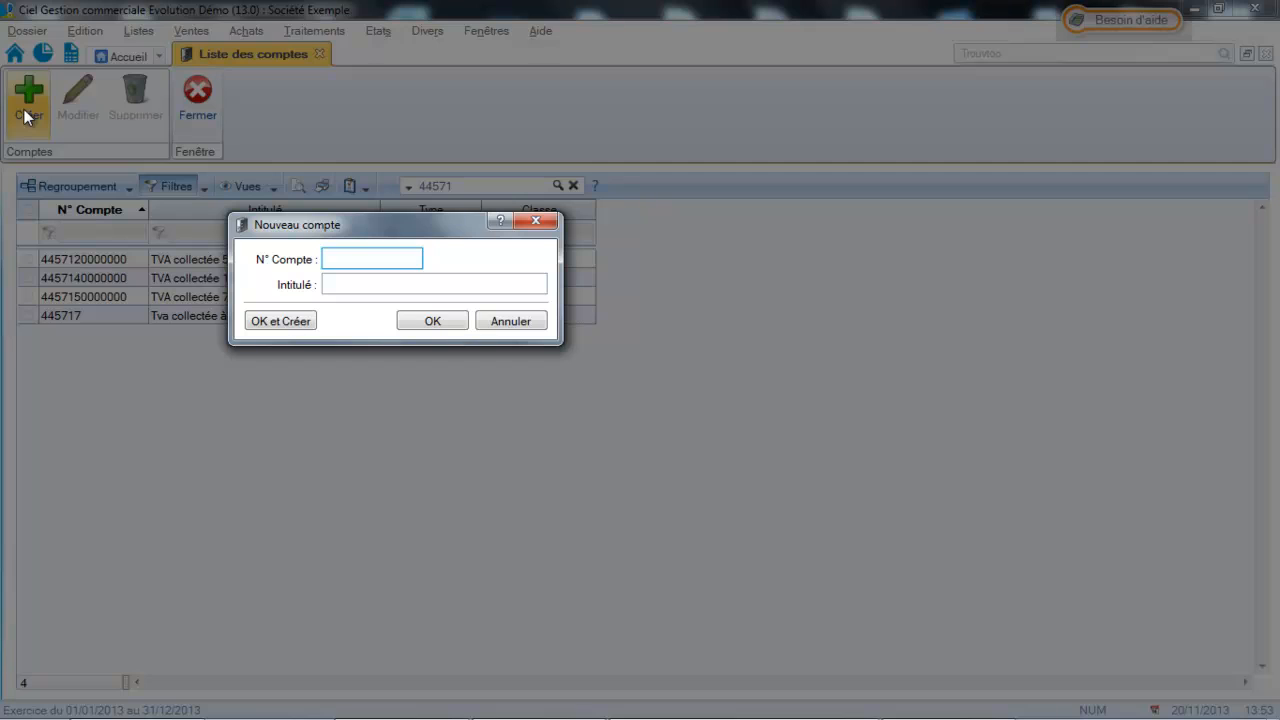
text(445718)
click(349, 289)
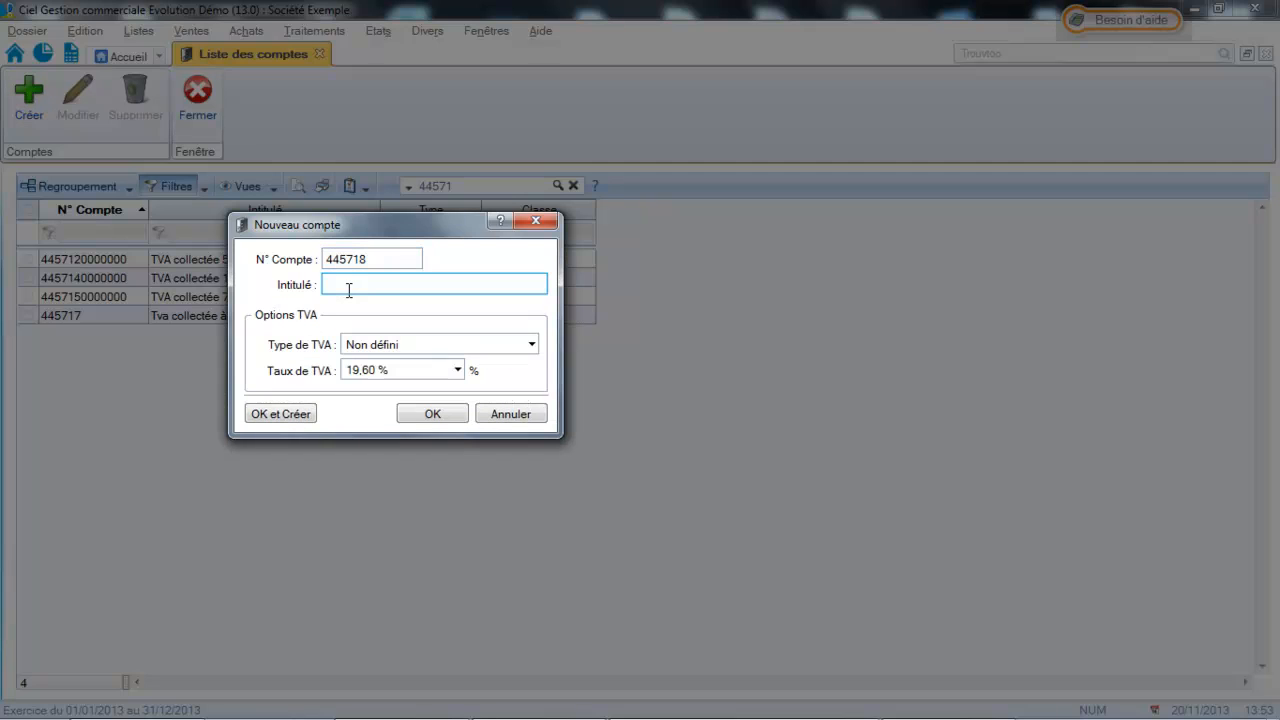
text(Tva collectée à 20%)
Set account 445718's VAT type to Collectée and its rate to 20,00 %, and save it while starting another new account.
click(436, 349)
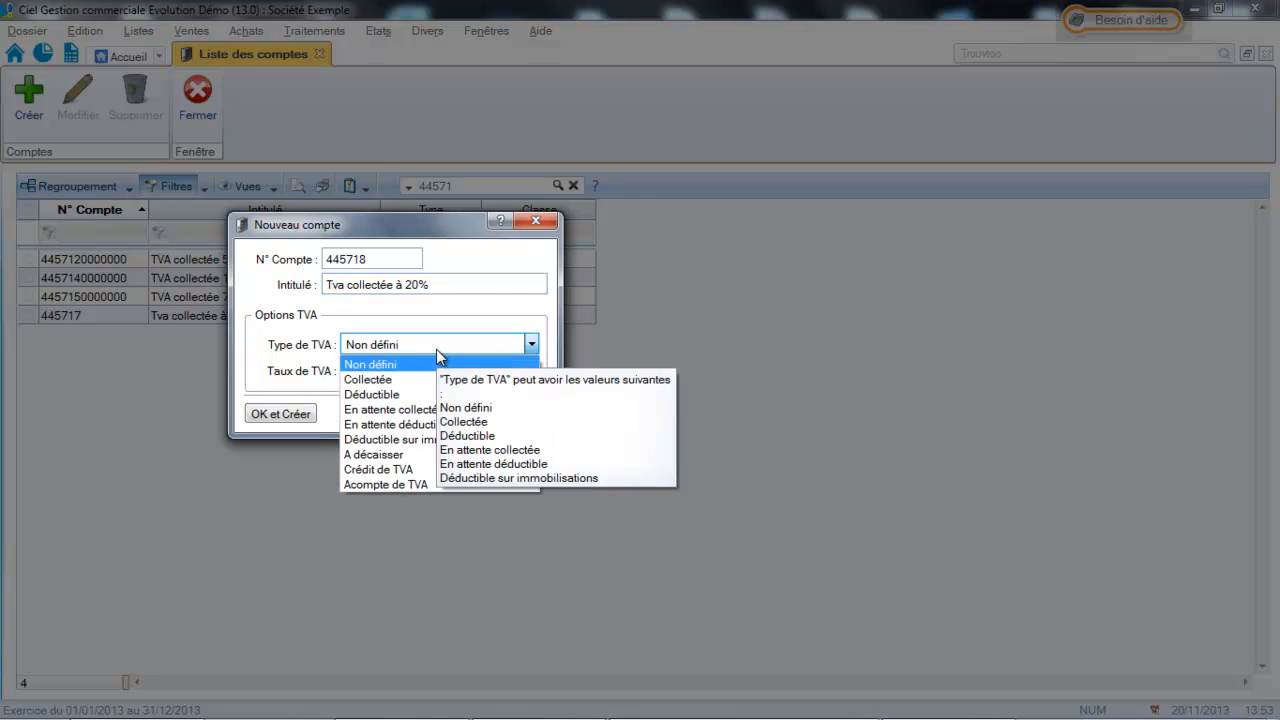
click(416, 381)
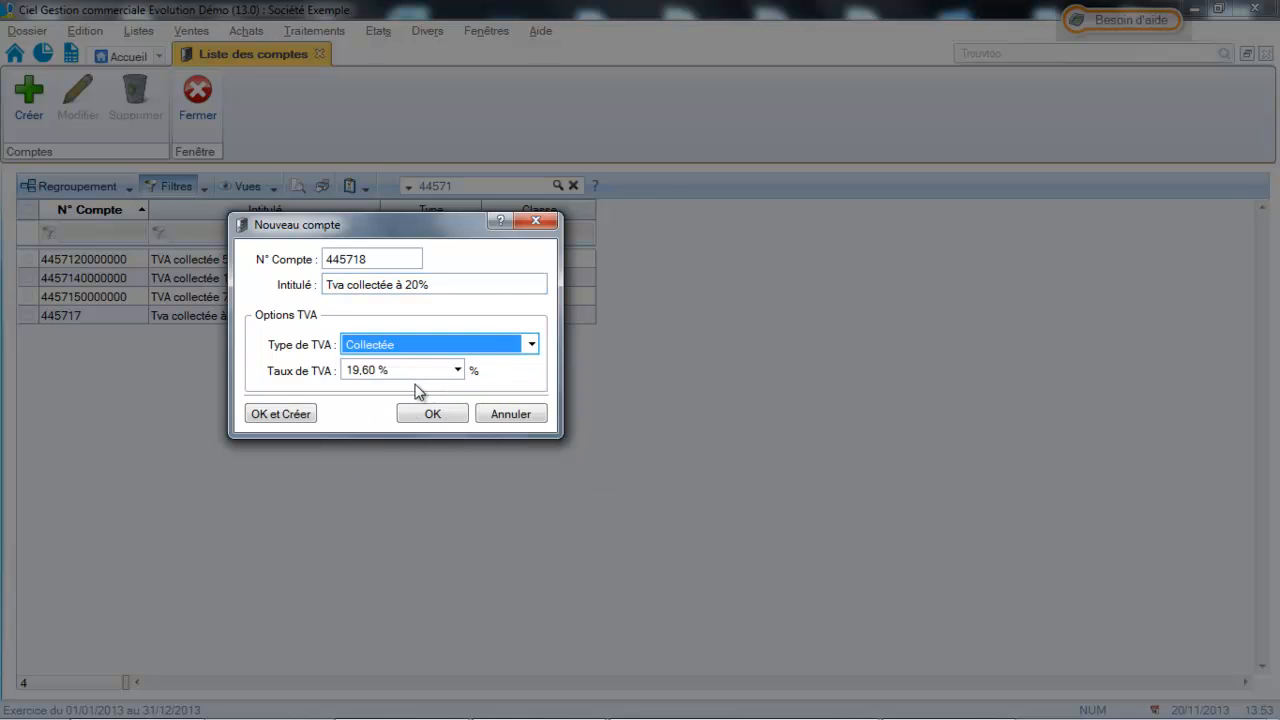
click(419, 376)
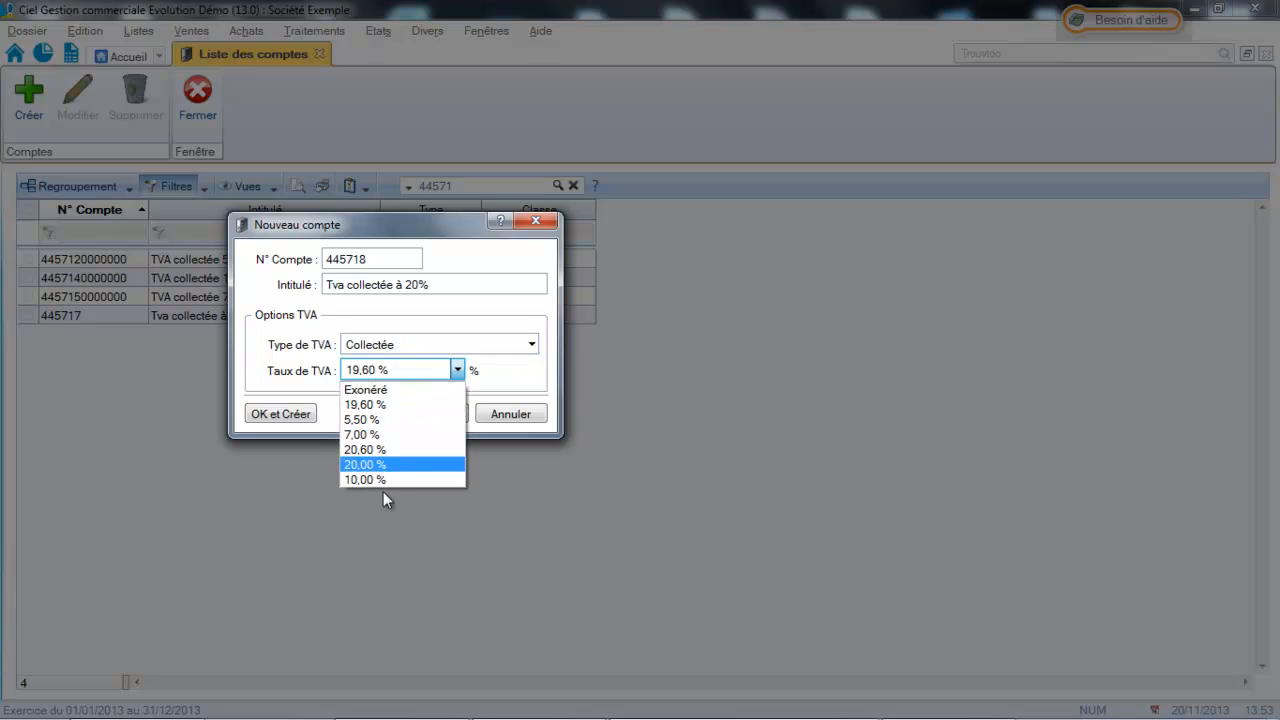
click(394, 463)
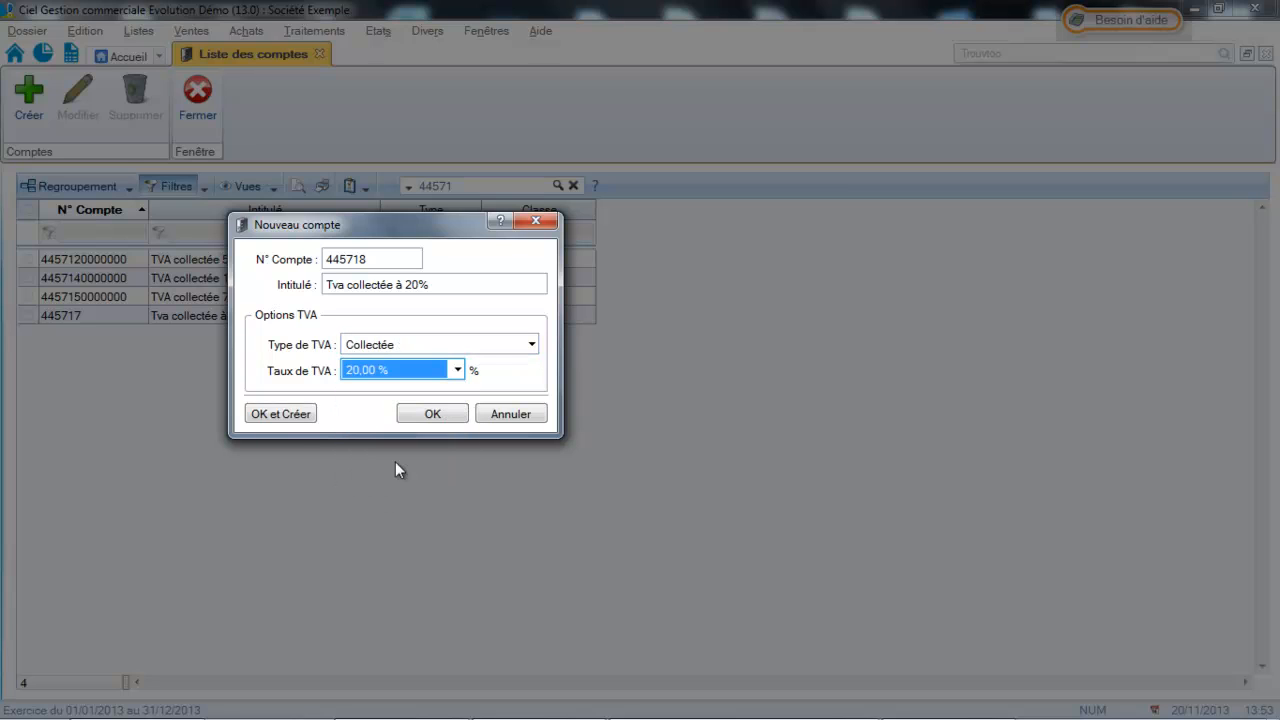
click(280, 414)
Number the new account 445719 and title it "Tva collectée à 10%".
text(719)
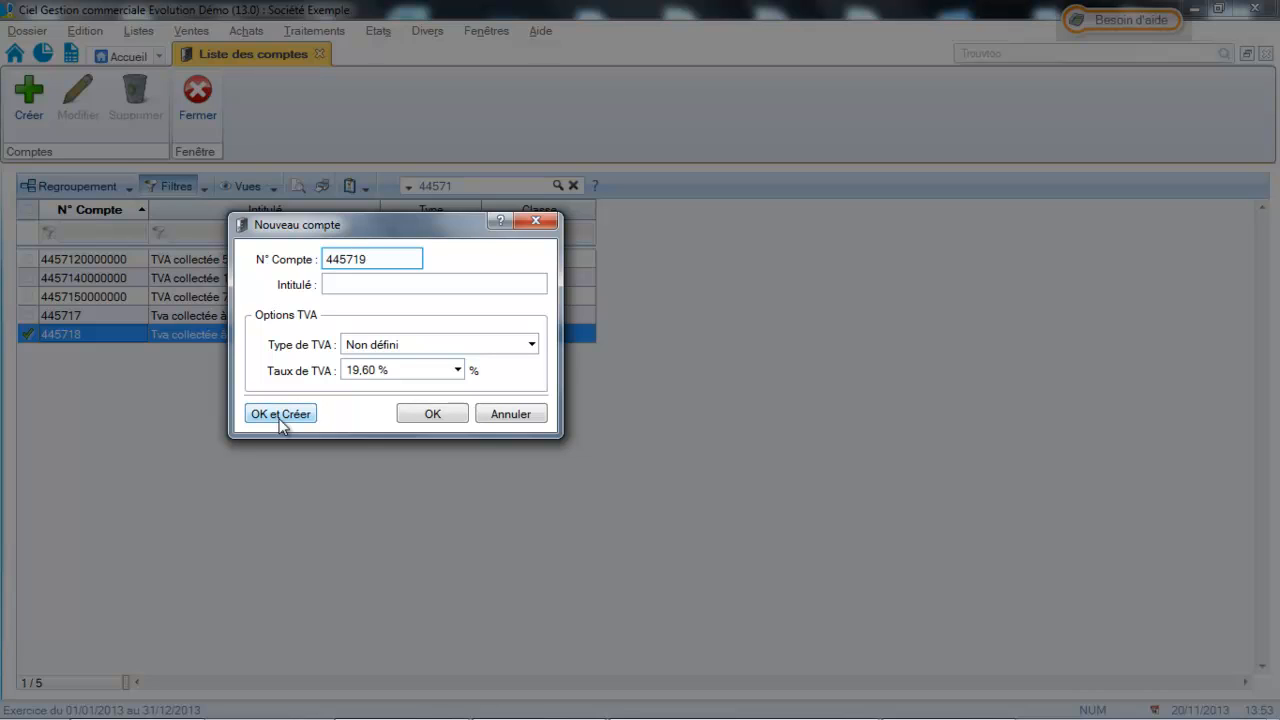
click(441, 283)
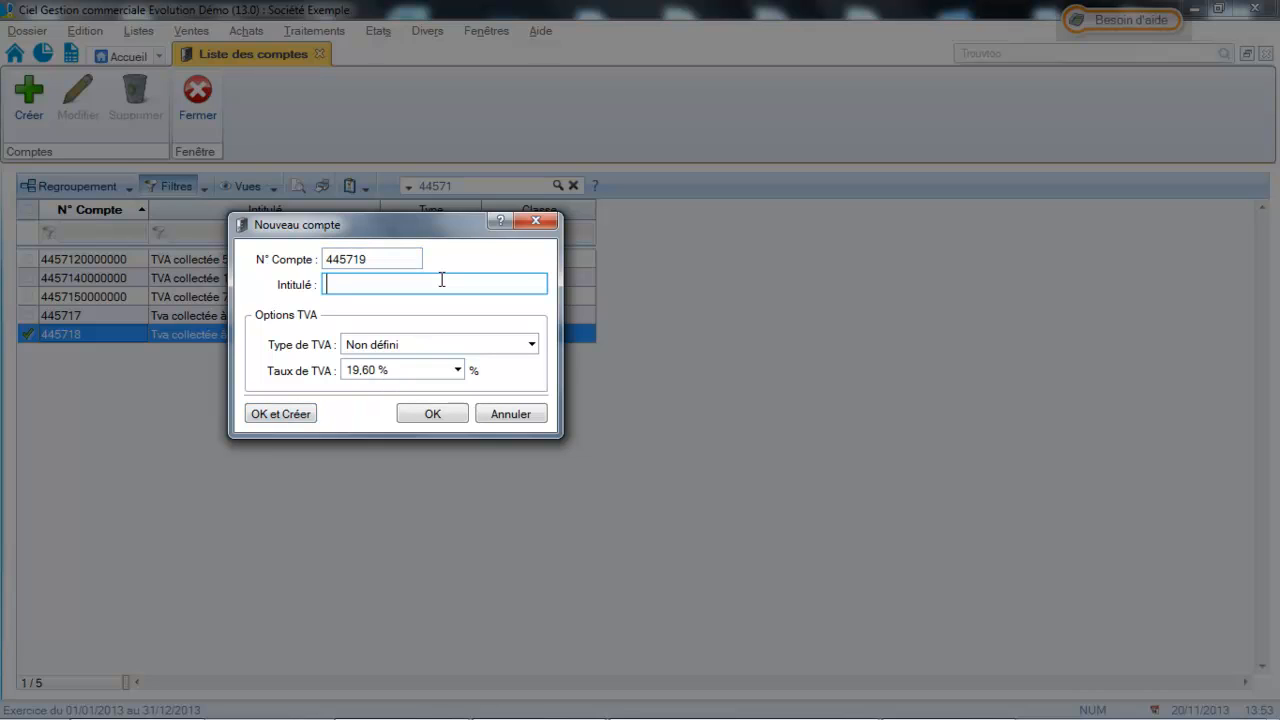
text(Tva collectée à 10%)
Set account 445719's VAT type to Collectée and its rate to 10,00 %, and save the account.
click(520, 348)
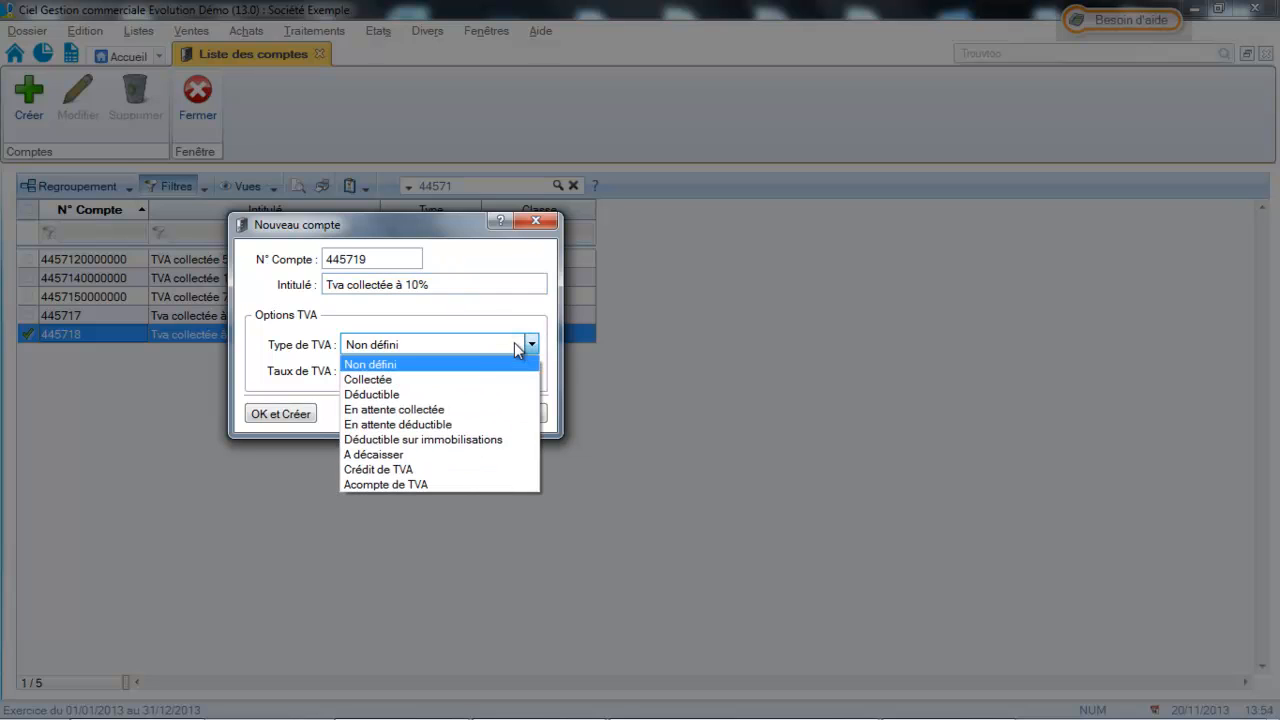
click(444, 383)
click(440, 376)
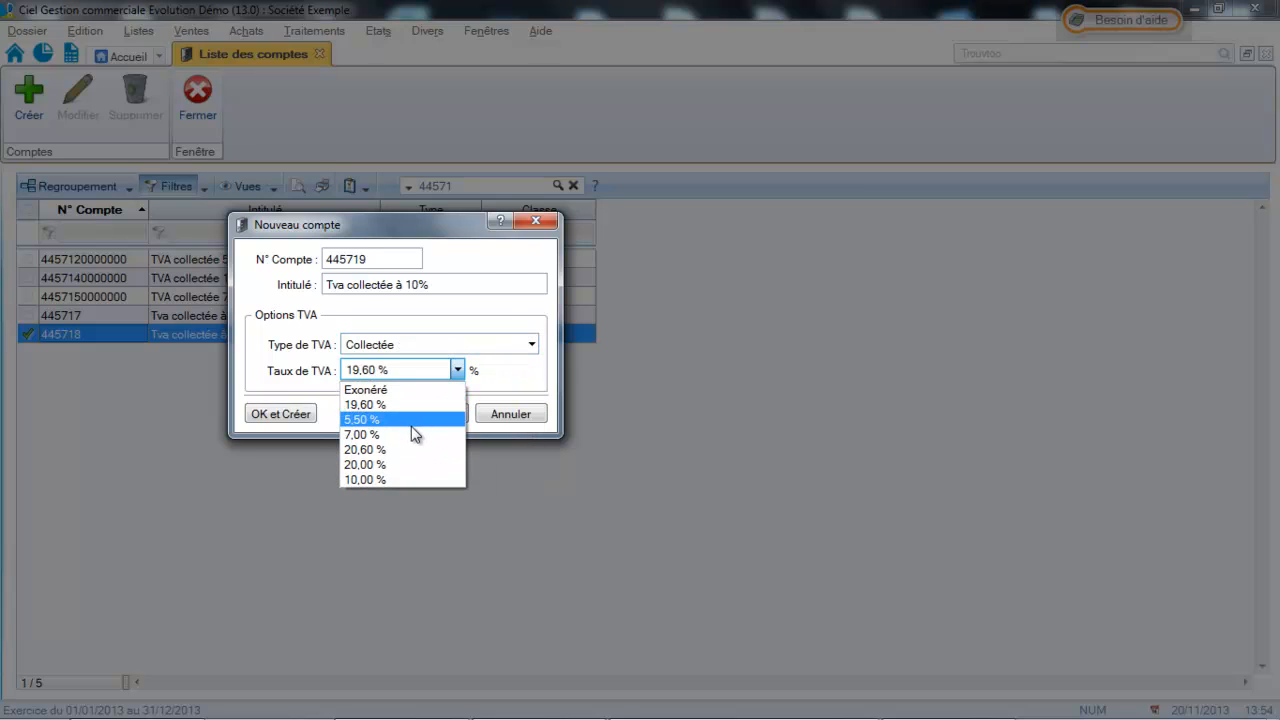
click(385, 481)
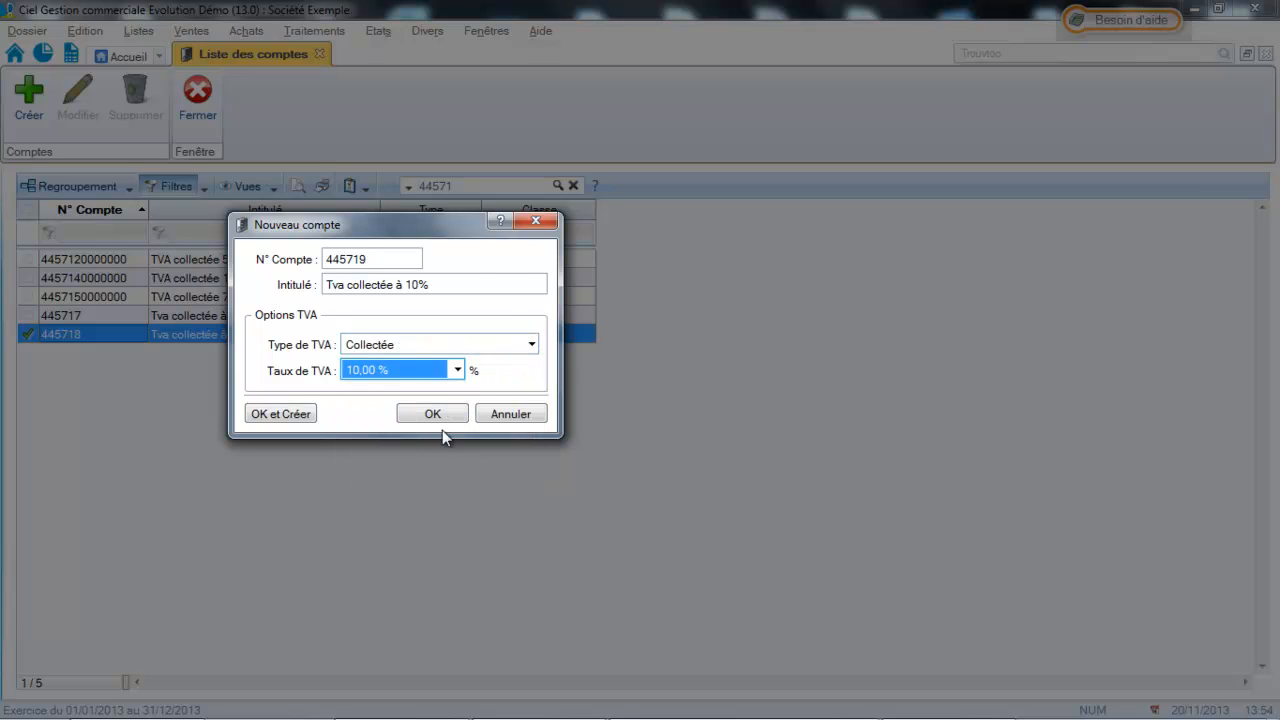
click(432, 413)
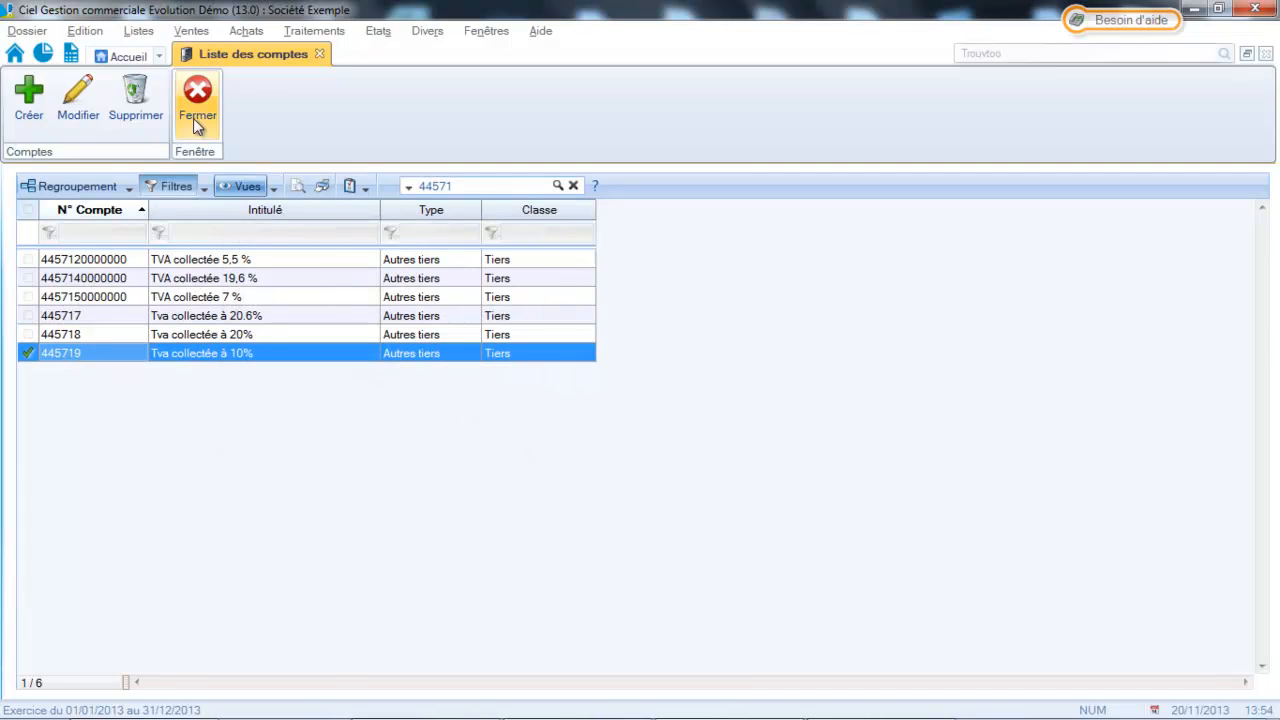
In the VAT rate list, assign collected account 445718 and deductible account 445660 to the 20,00 % rate and save it.
click(140, 31)
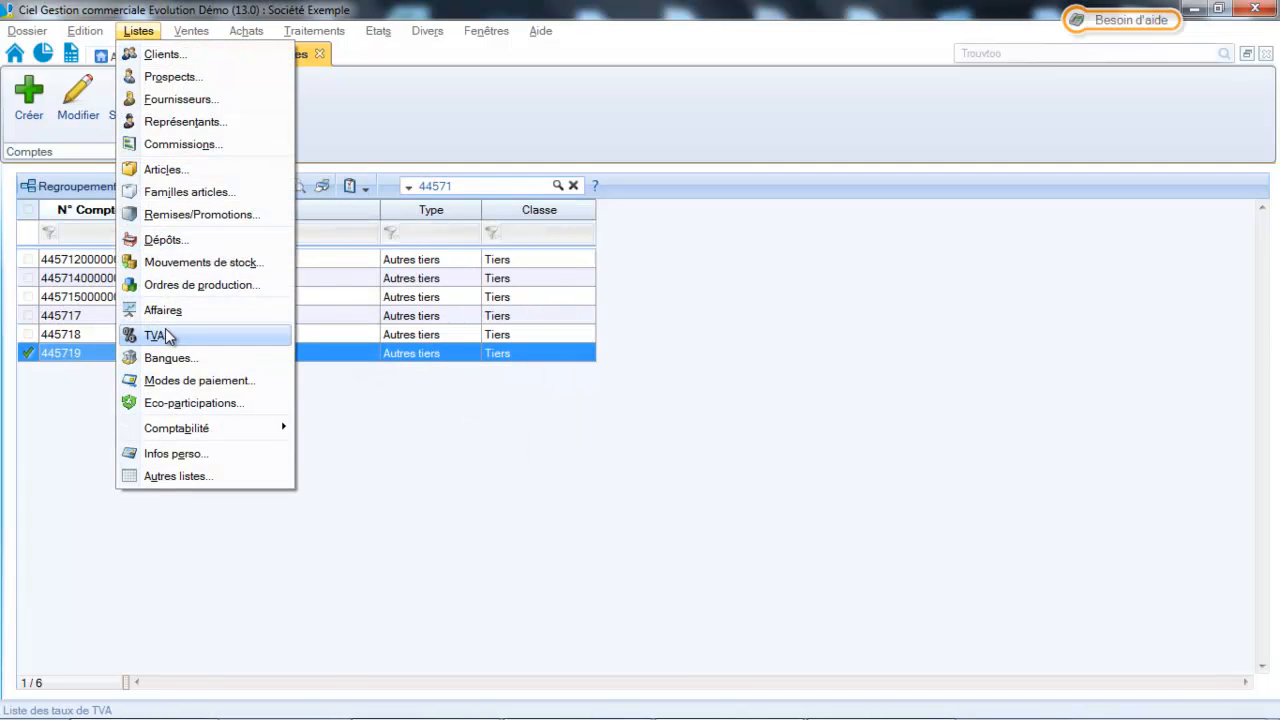
click(160, 335)
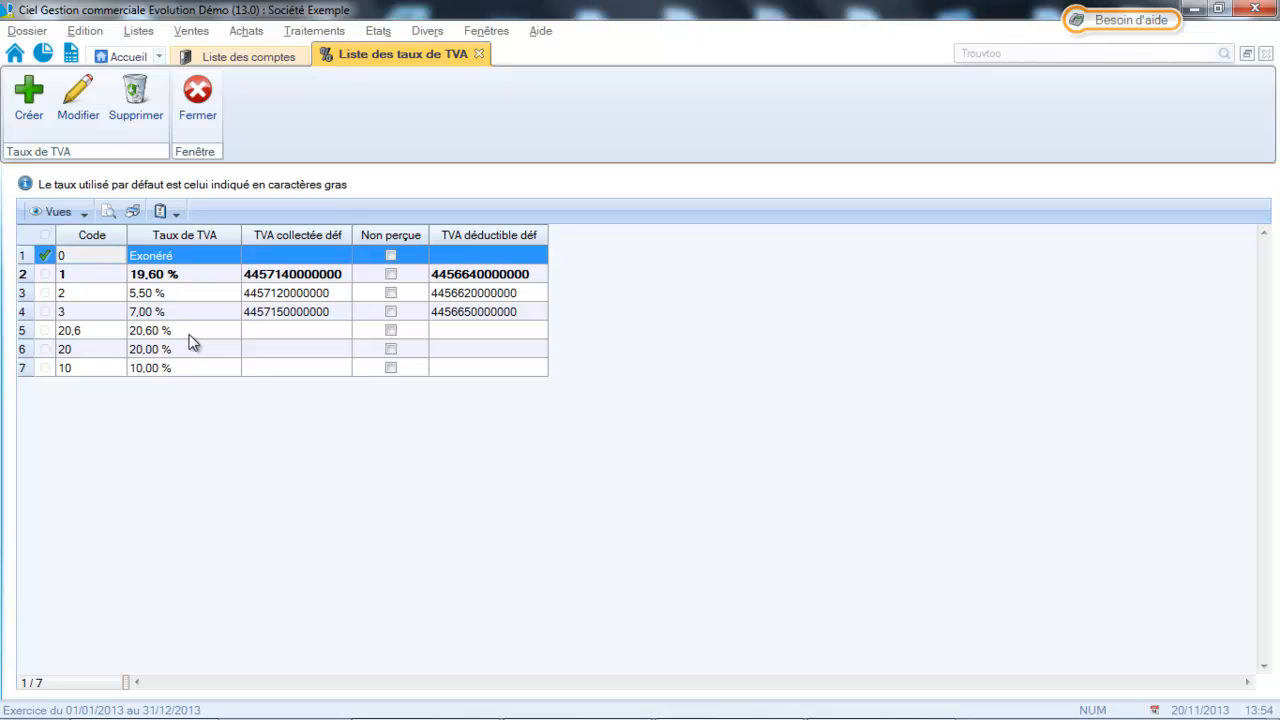
double_click(196, 348)
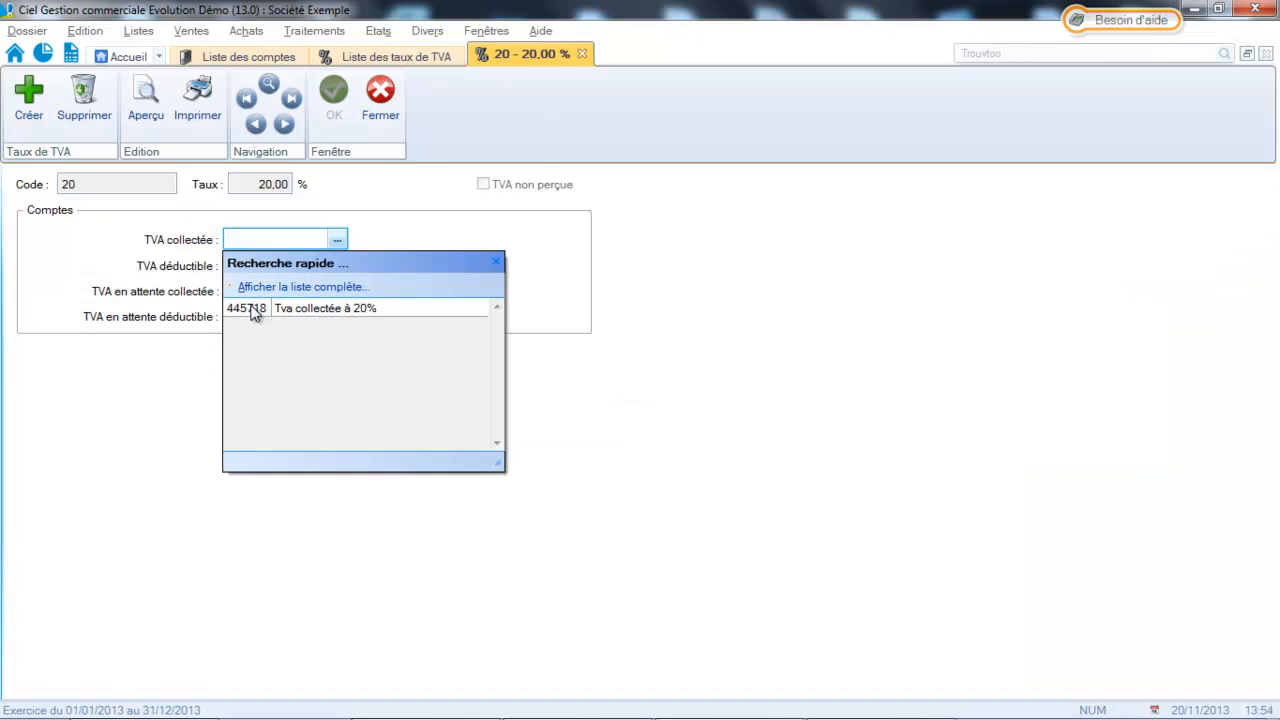
click(253, 310)
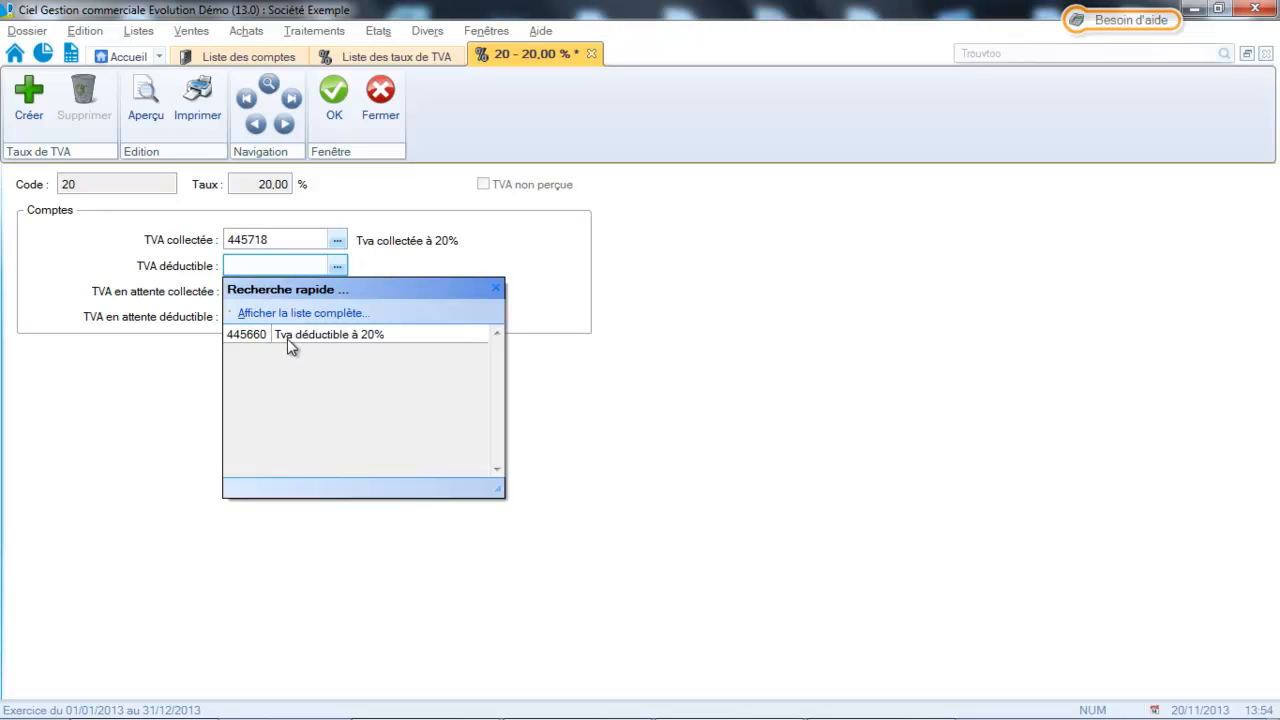
click(288, 338)
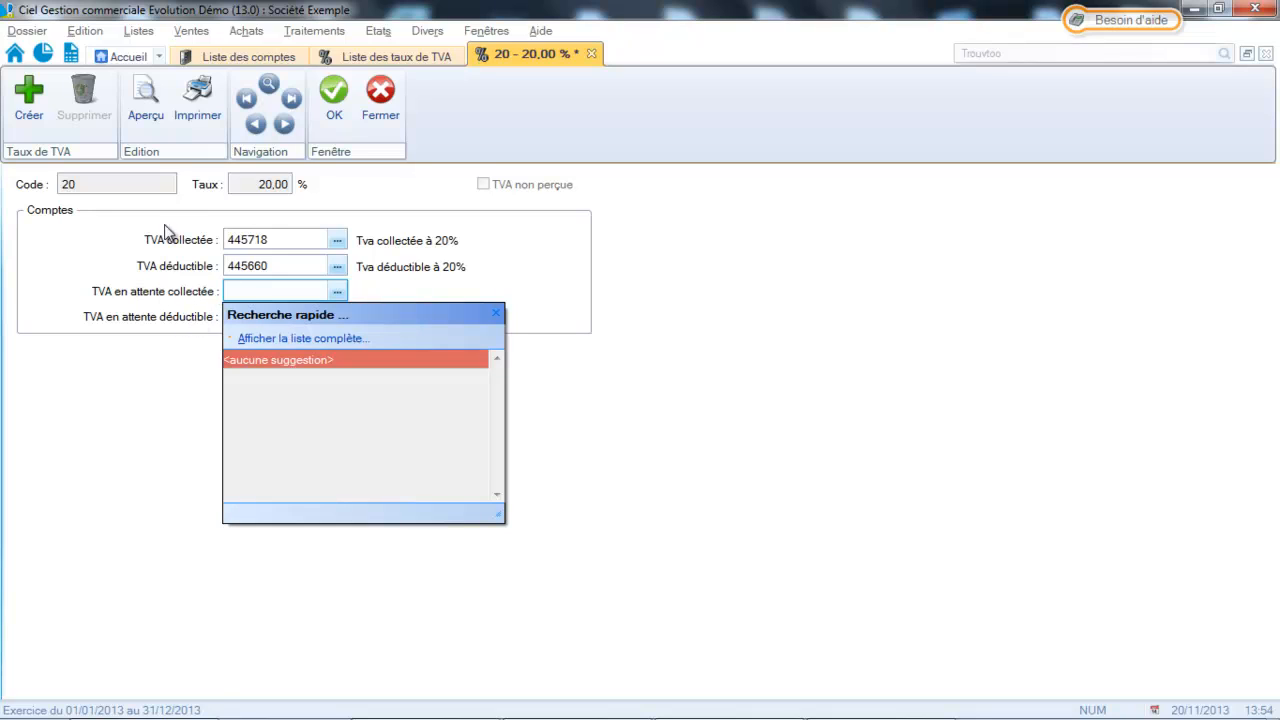
click(334, 94)
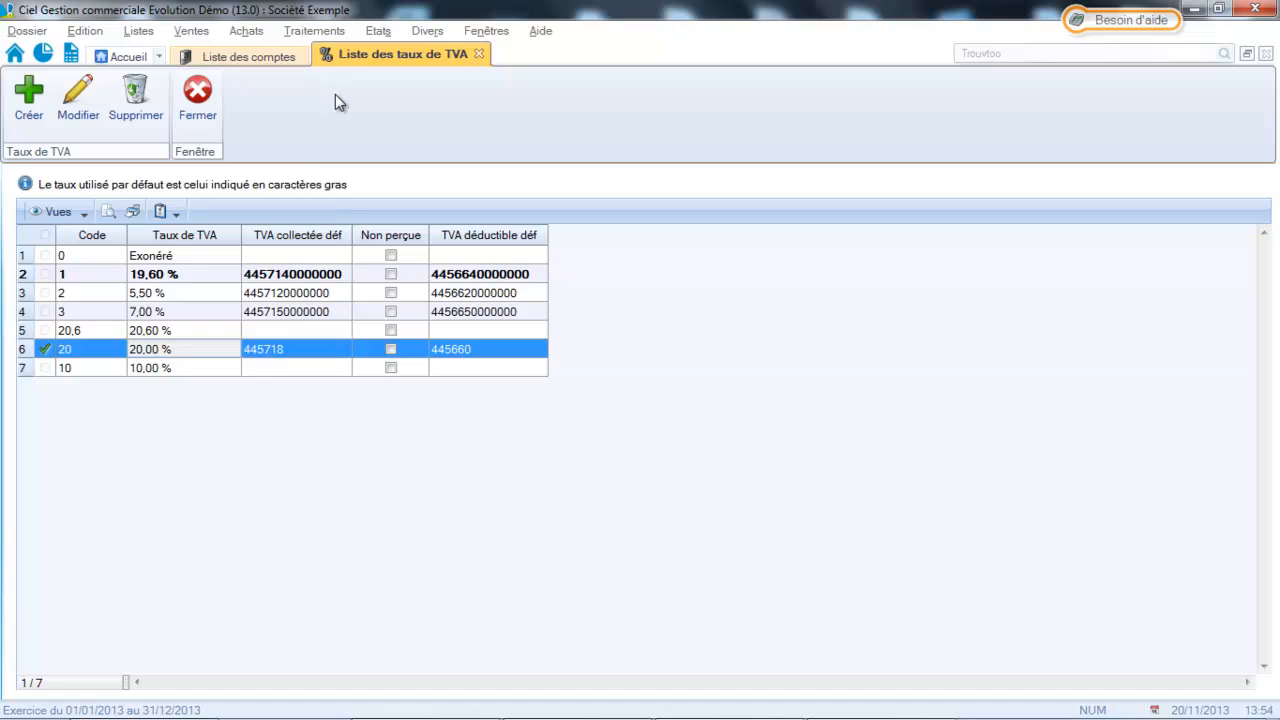
Assign collected account 445719 and deductible account 445661 to the 10,00 % rate, save it and close the VAT rate list.
double_click(182, 368)
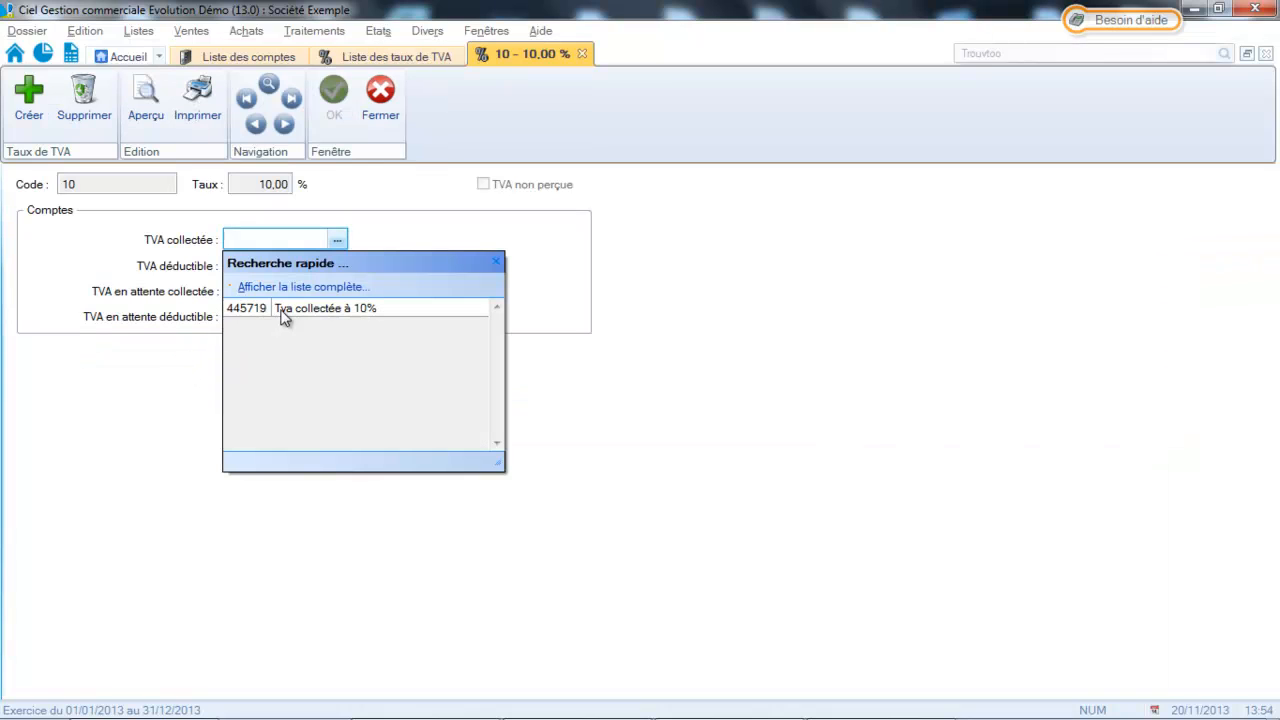
click(289, 311)
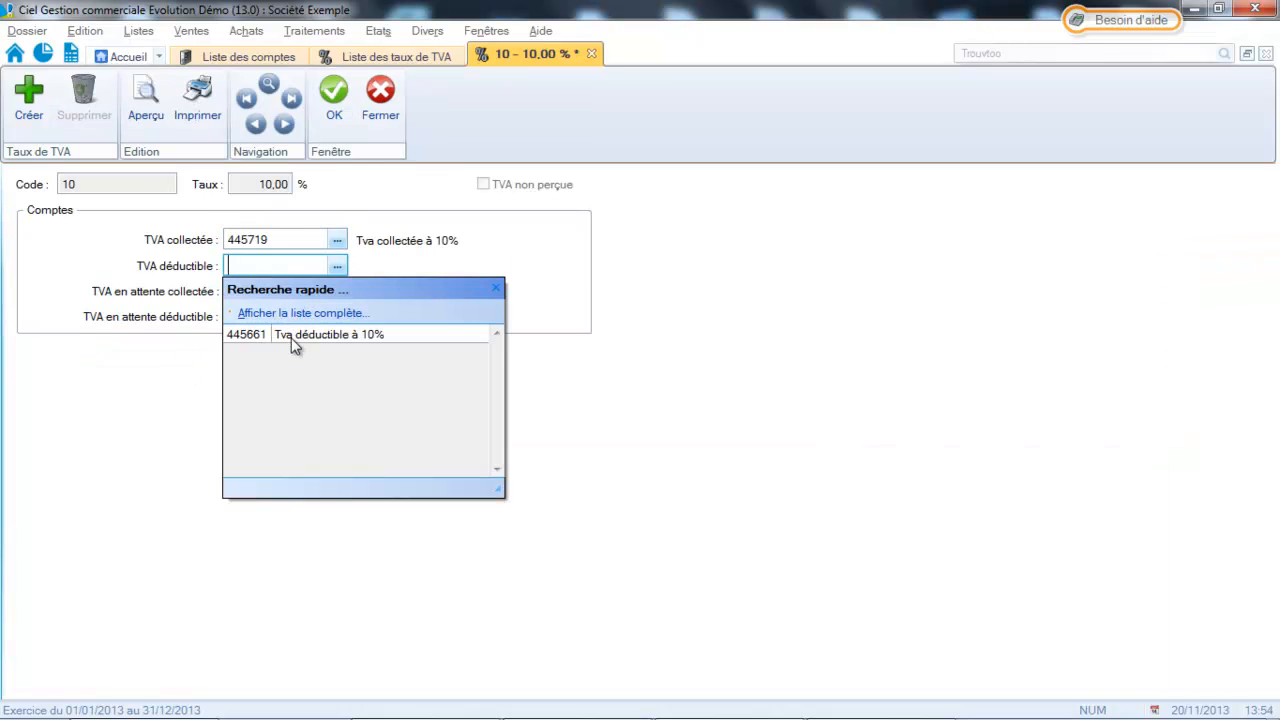
click(293, 338)
click(336, 96)
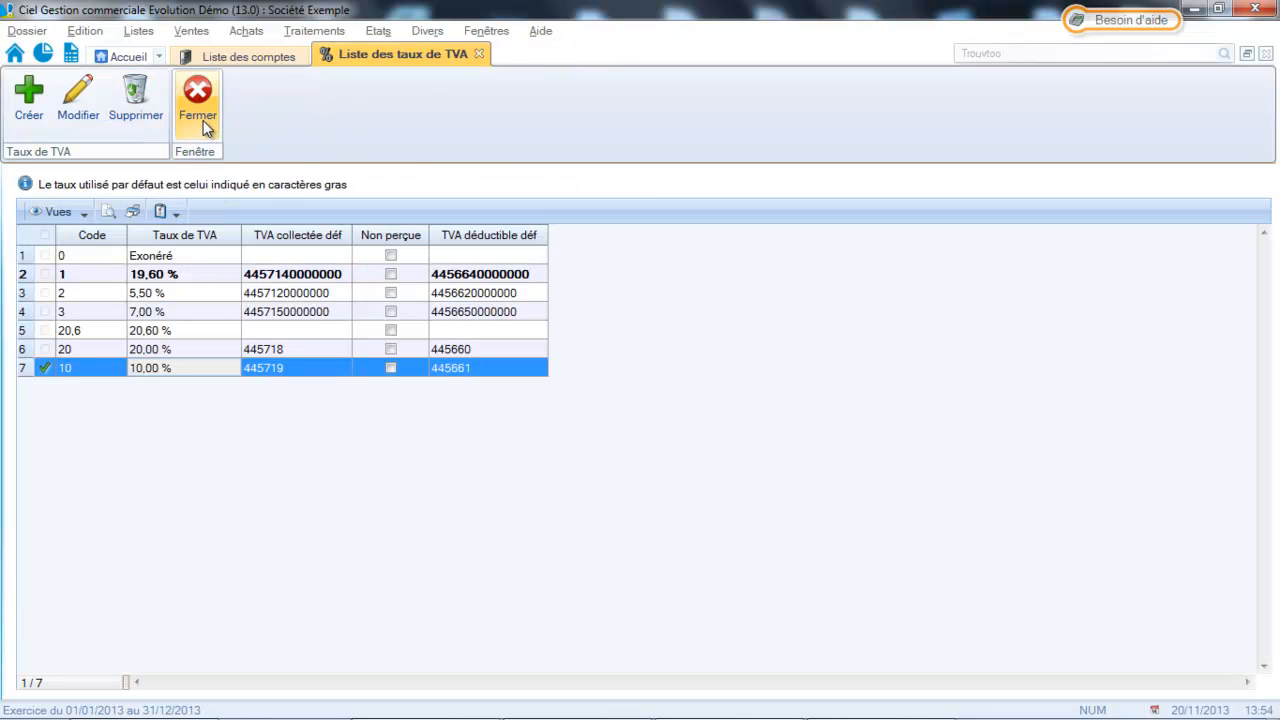
click(203, 120)
Open the FA0001 Logiciels article family, view its accounting accounts, and set its VAT to 20 - 20,00 %.
click(147, 33)
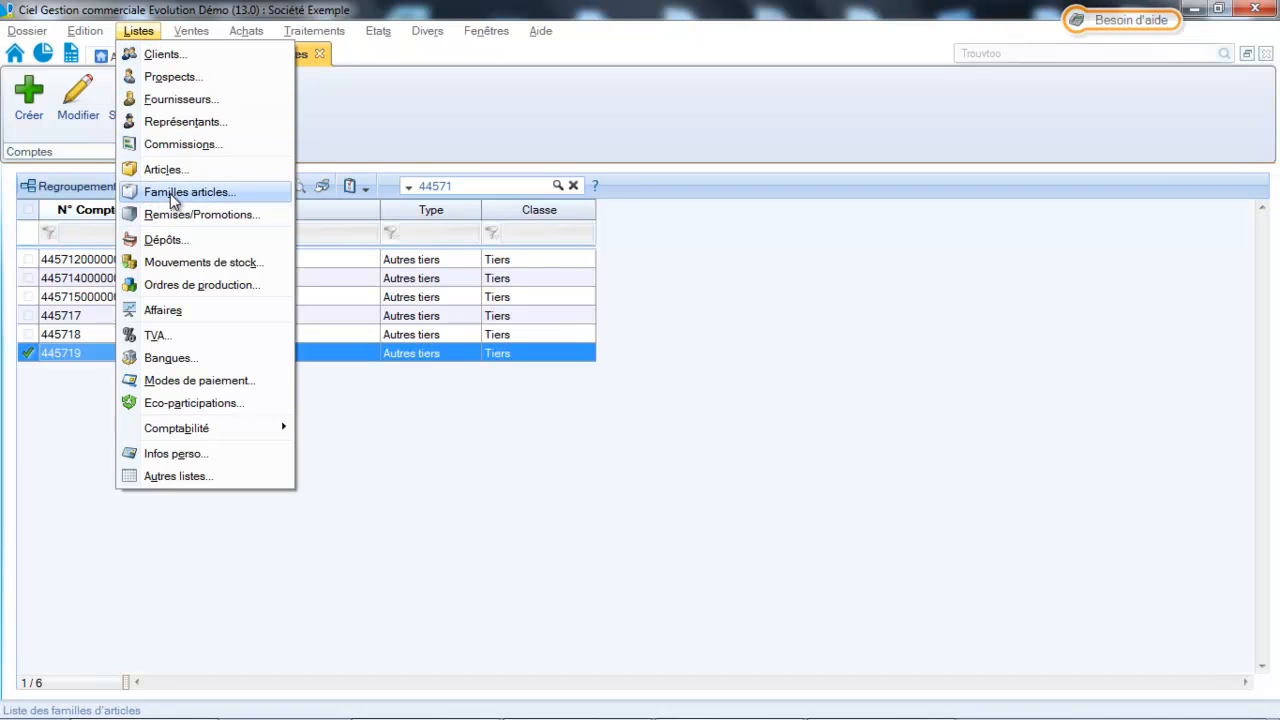
click(172, 195)
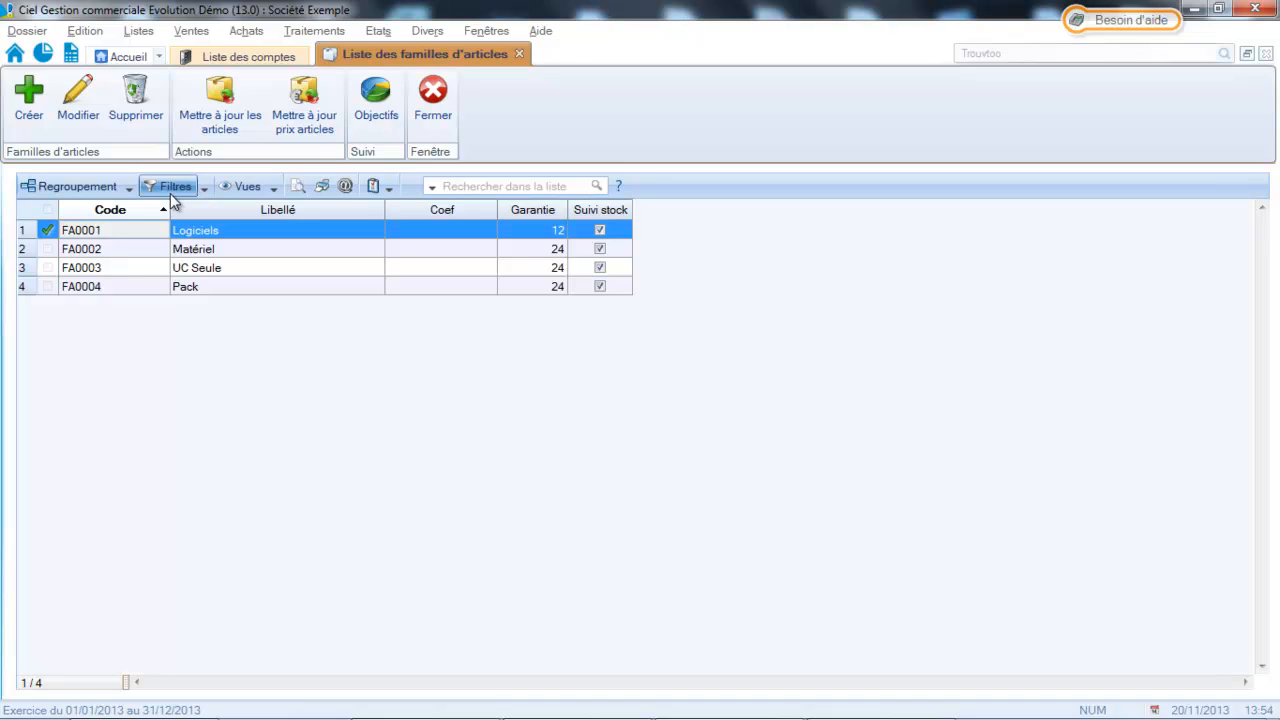
double_click(177, 233)
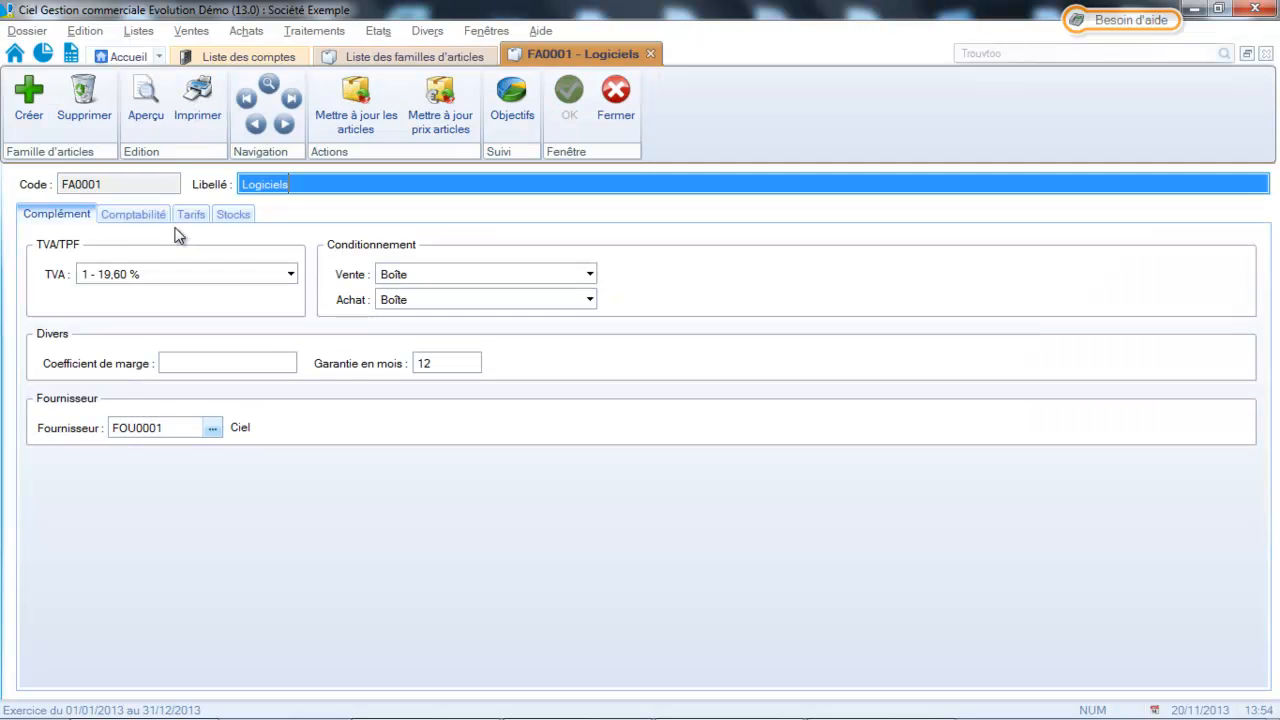
click(112, 215)
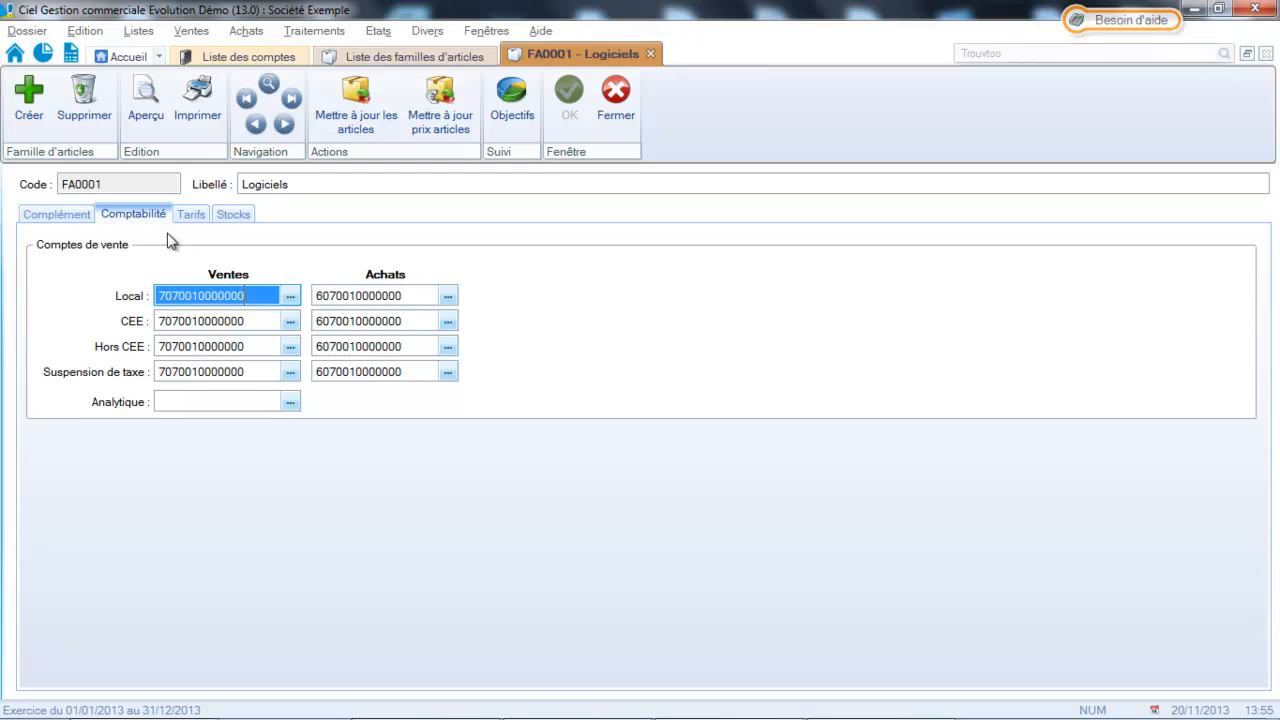
click(47, 220)
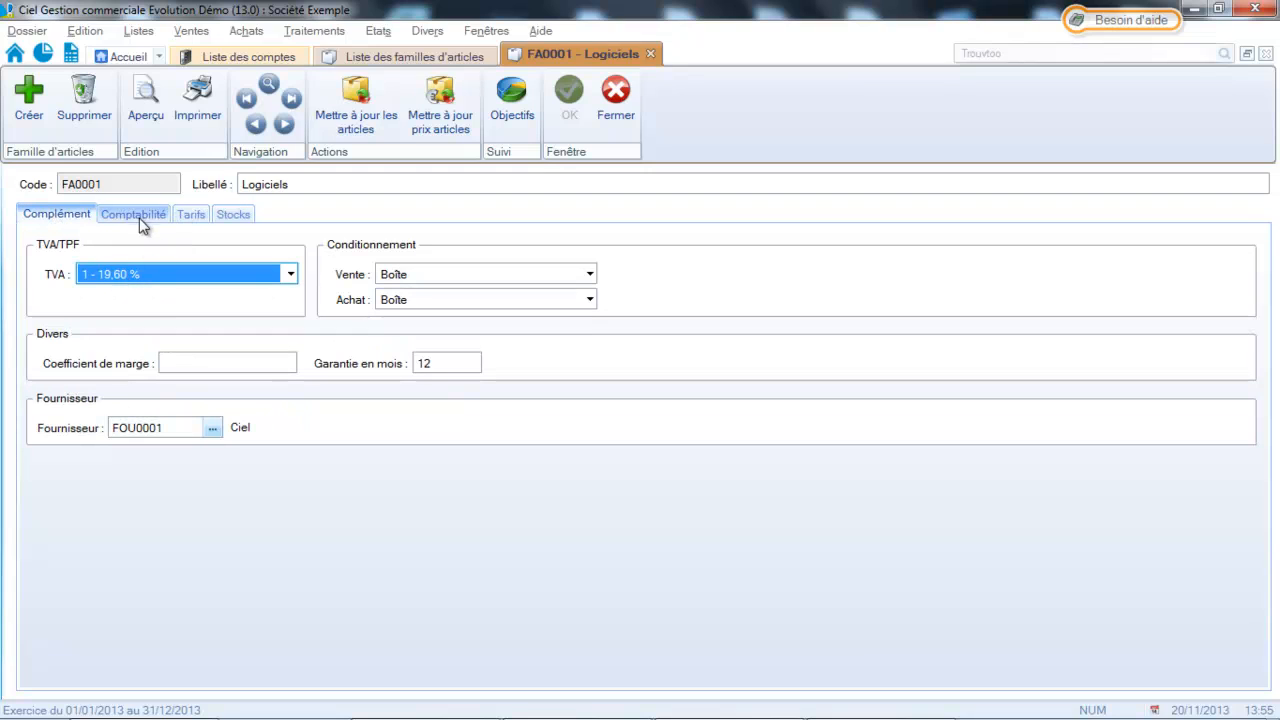
click(290, 275)
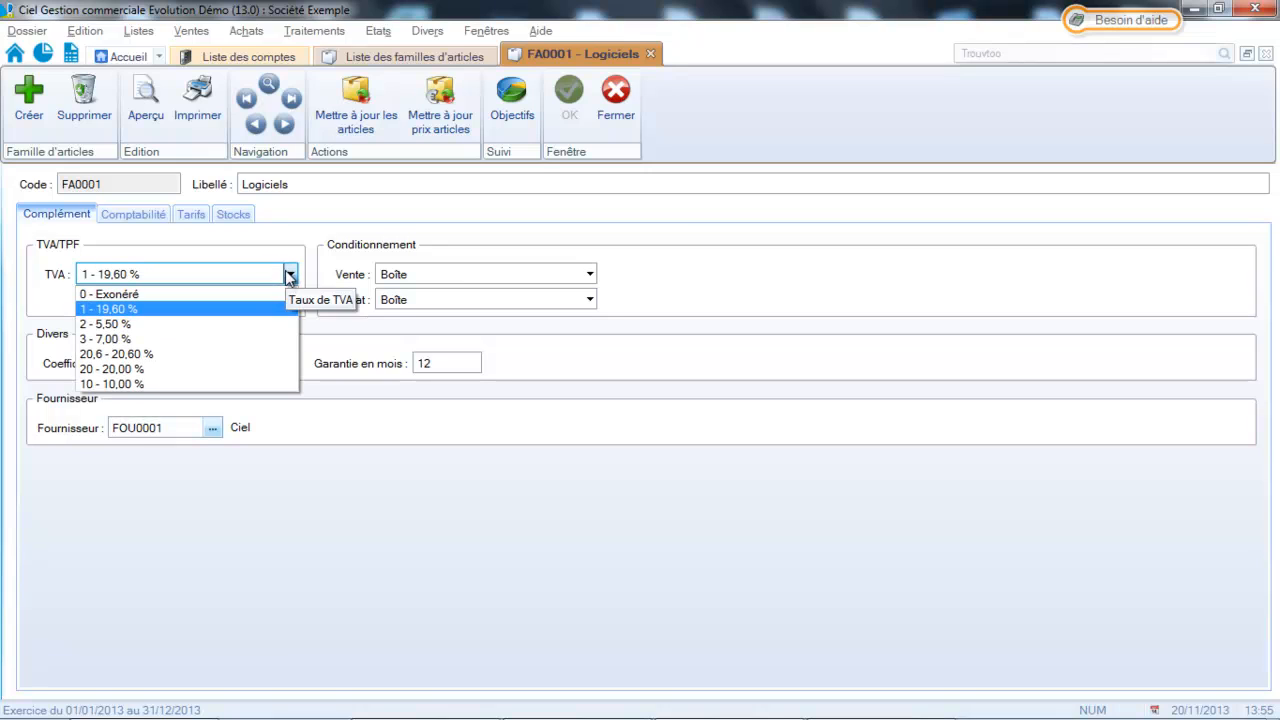
click(215, 369)
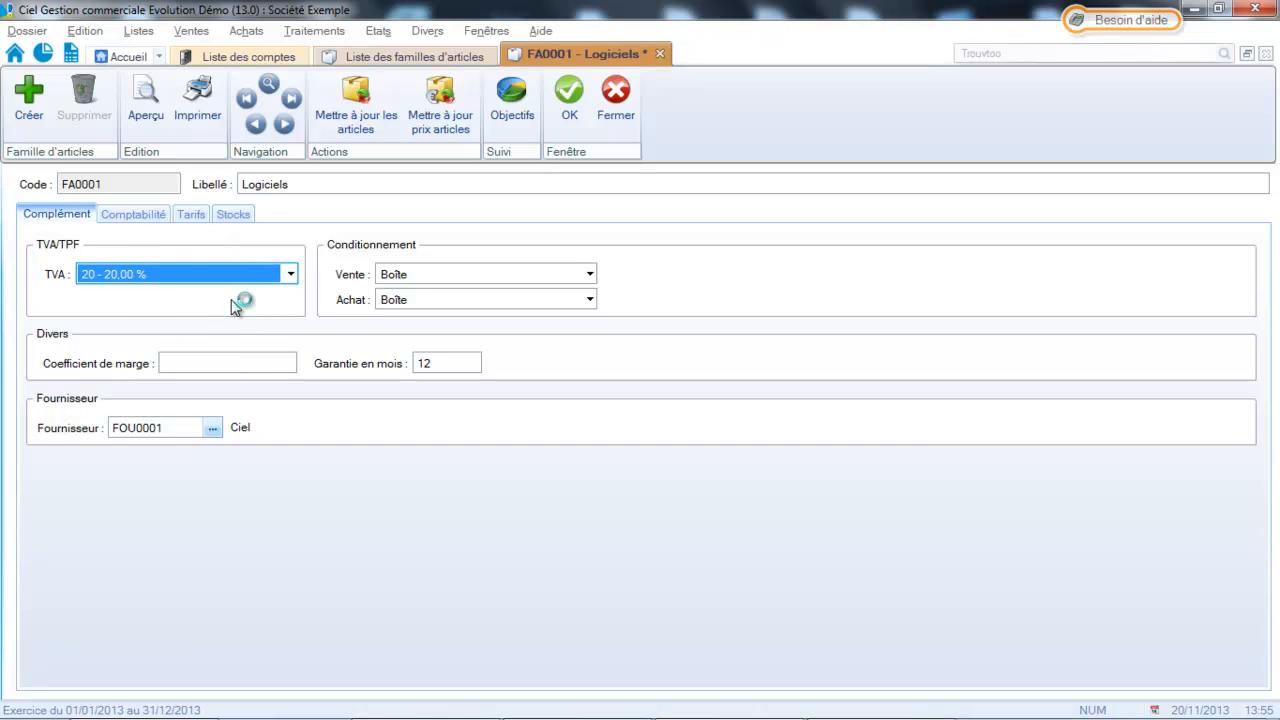
Update all articles of the Logiciels family with the family's values, saving the family's changes.
click(361, 112)
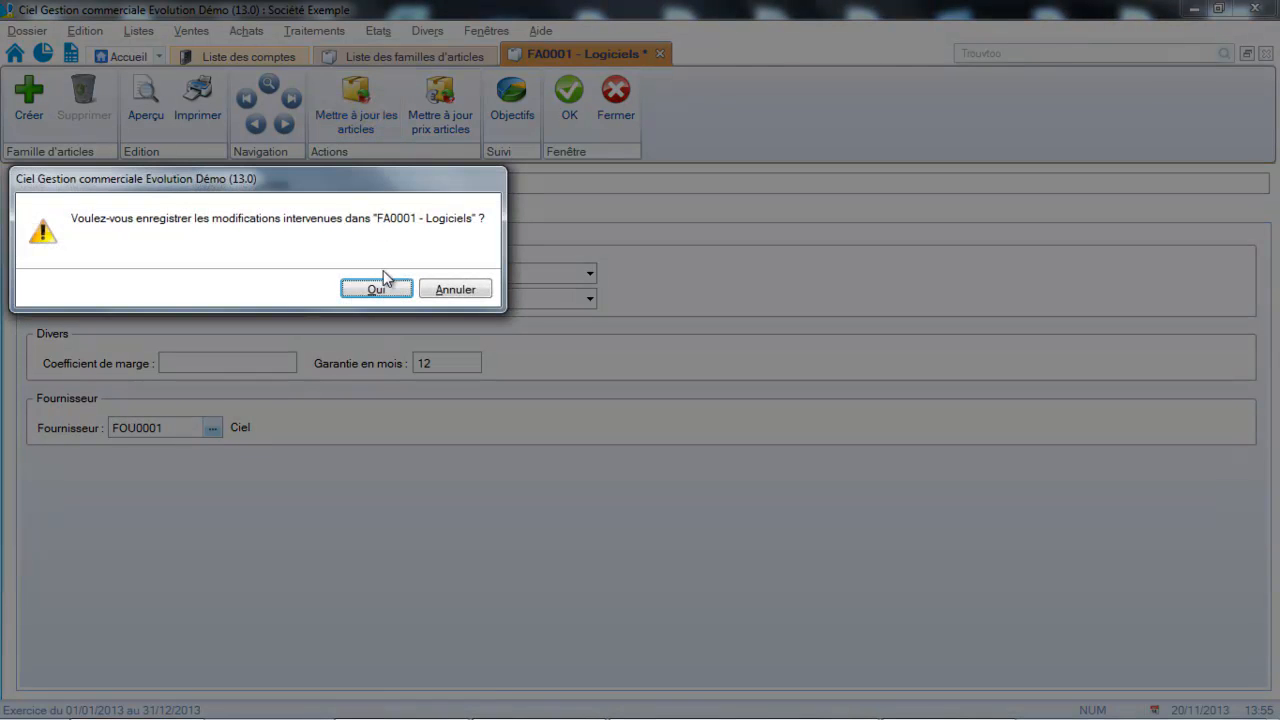
click(381, 284)
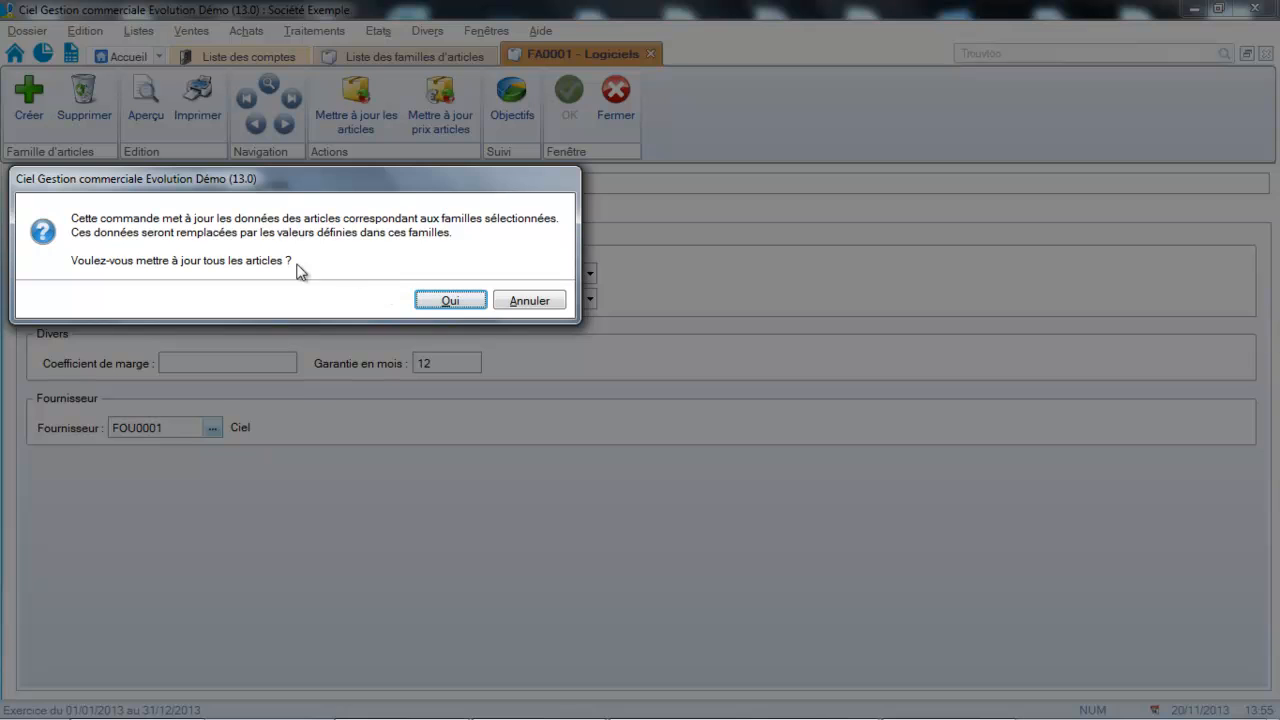
click(421, 303)
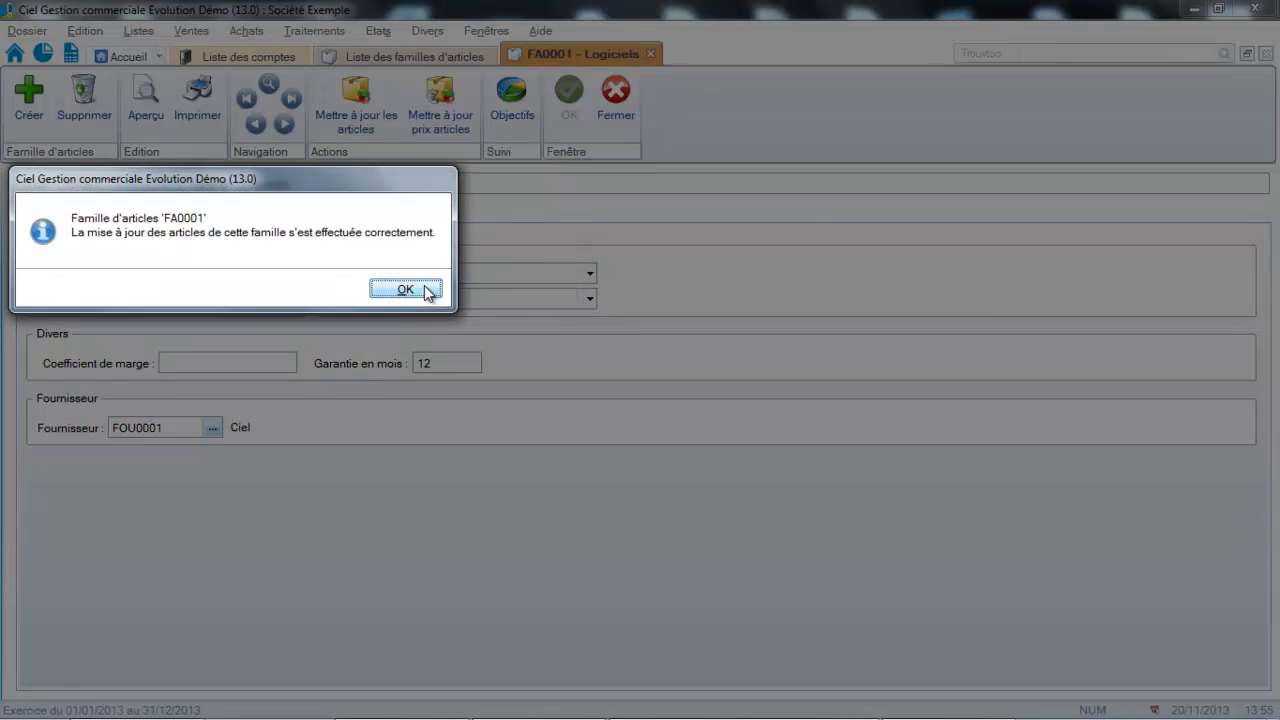
click(427, 291)
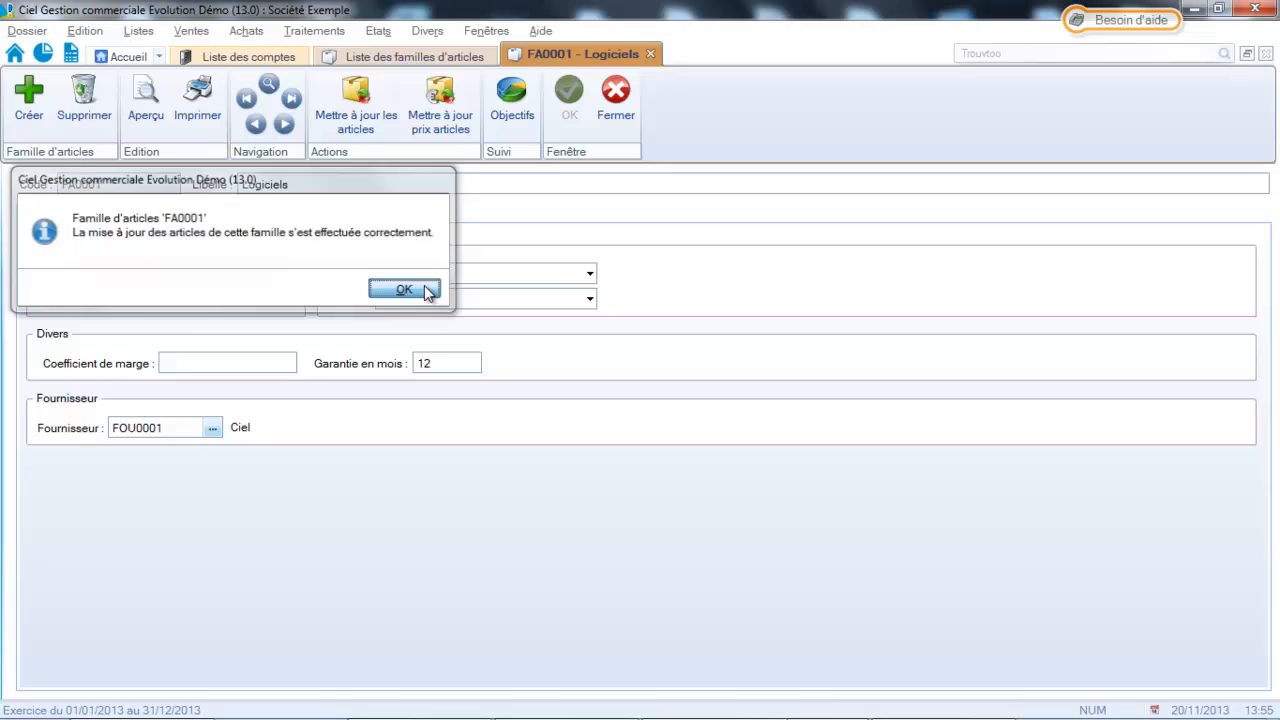
Open article ART0010 Ciel Compta from the article list to check its VAT rate.
click(140, 31)
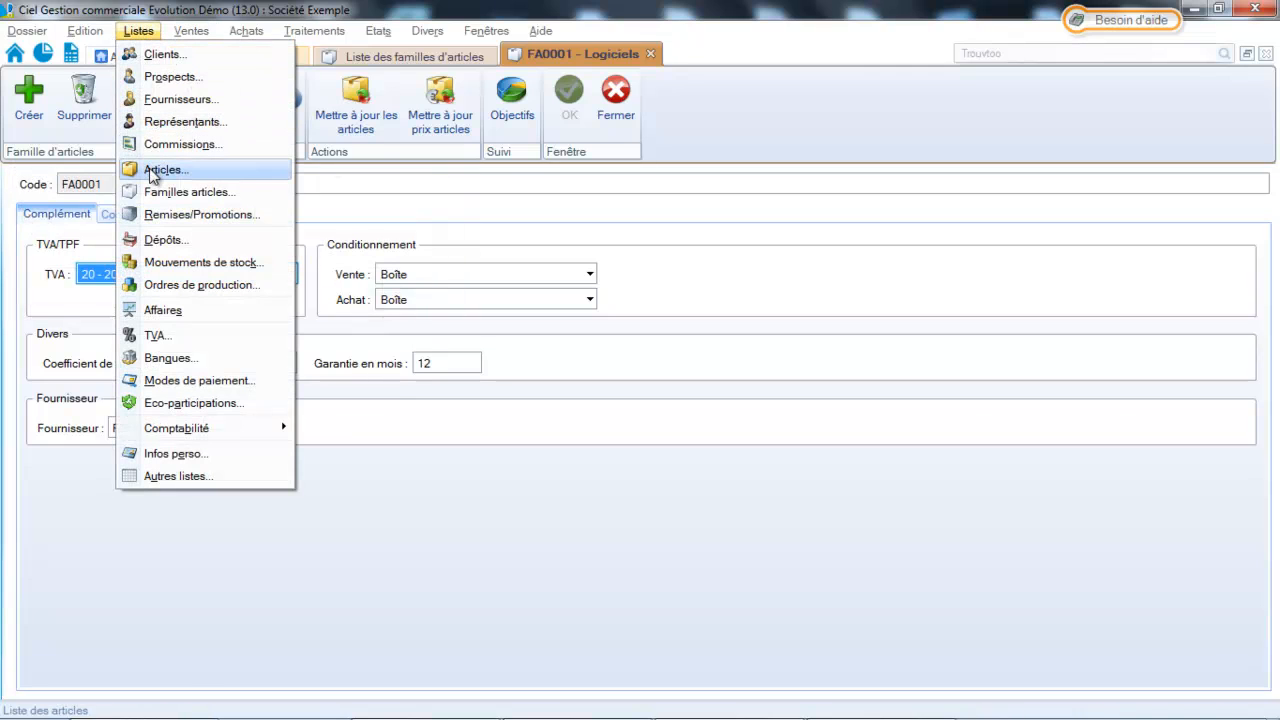
click(152, 171)
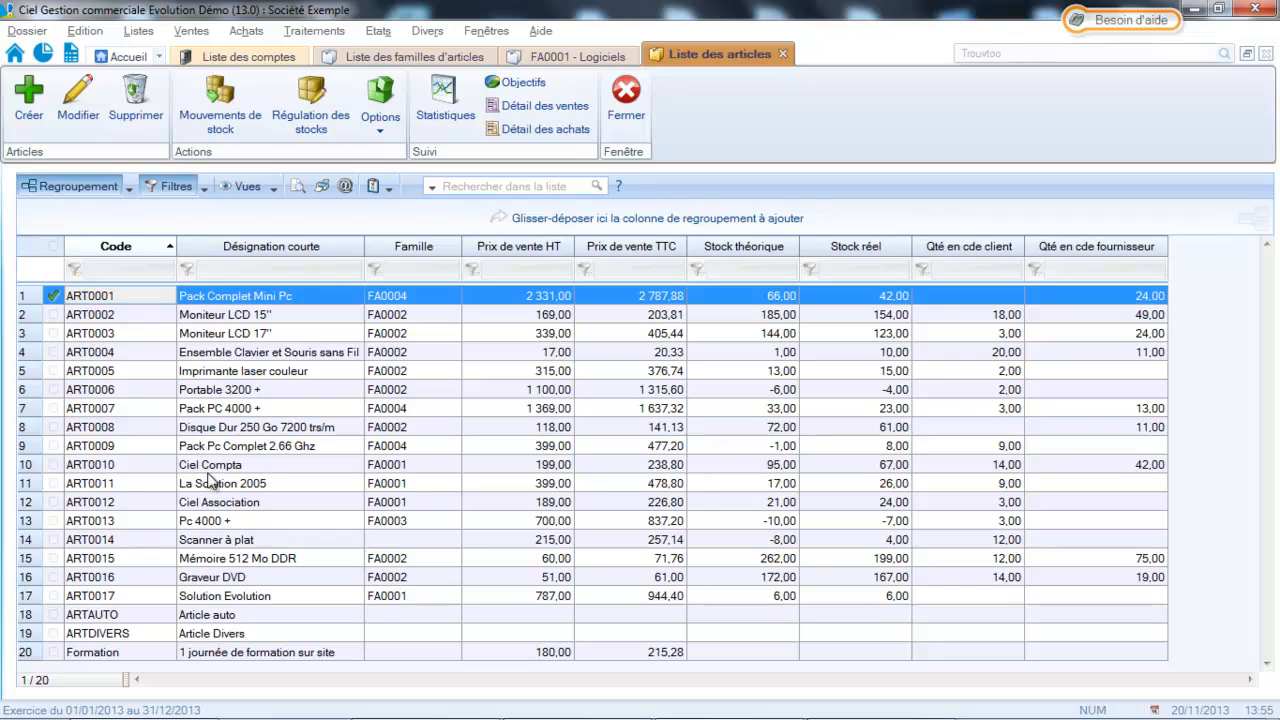
click(213, 465)
double_click(211, 467)
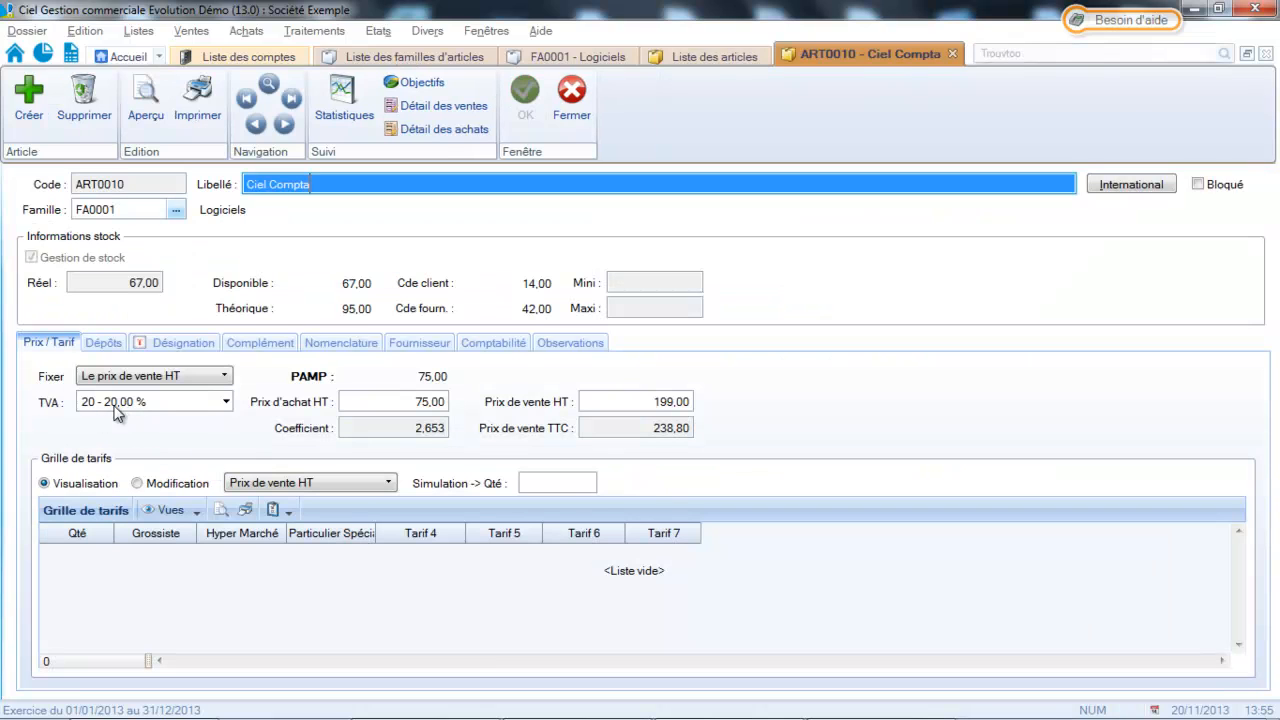
Close article ART0010, open ART0011 La Solution 2005 to check its VAT rate, and close it along with the article list.
click(572, 114)
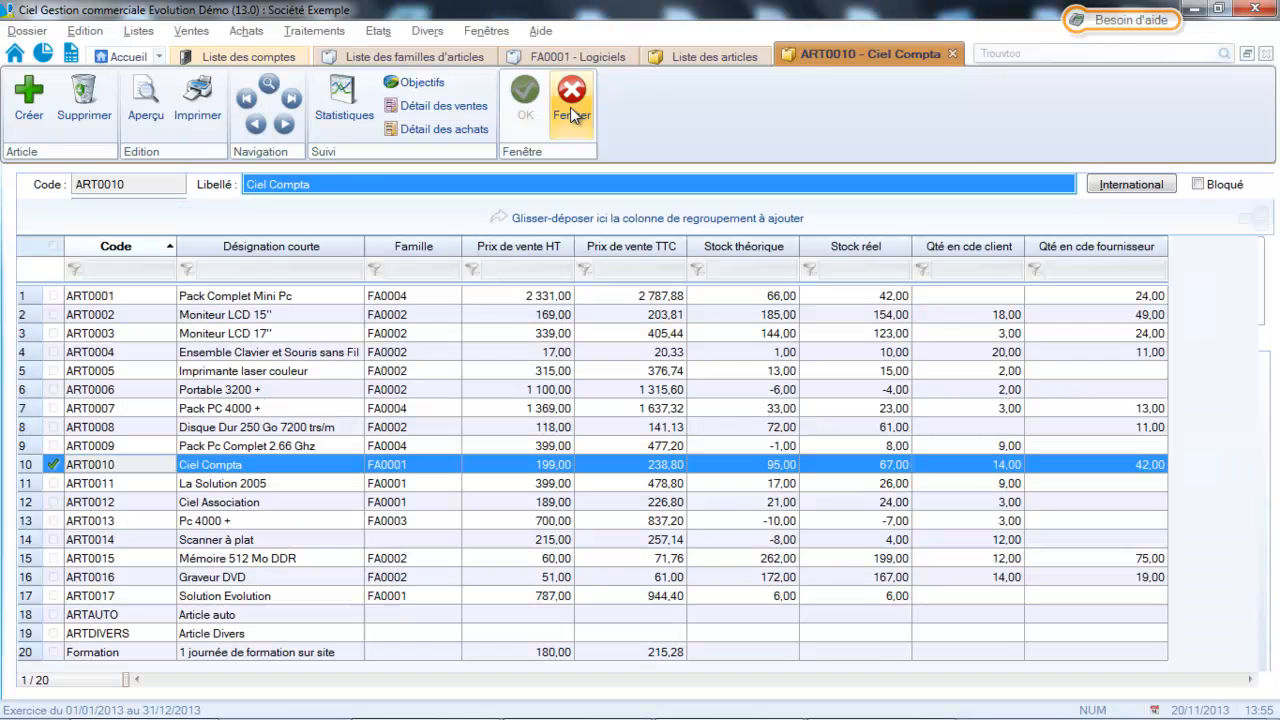
click(260, 484)
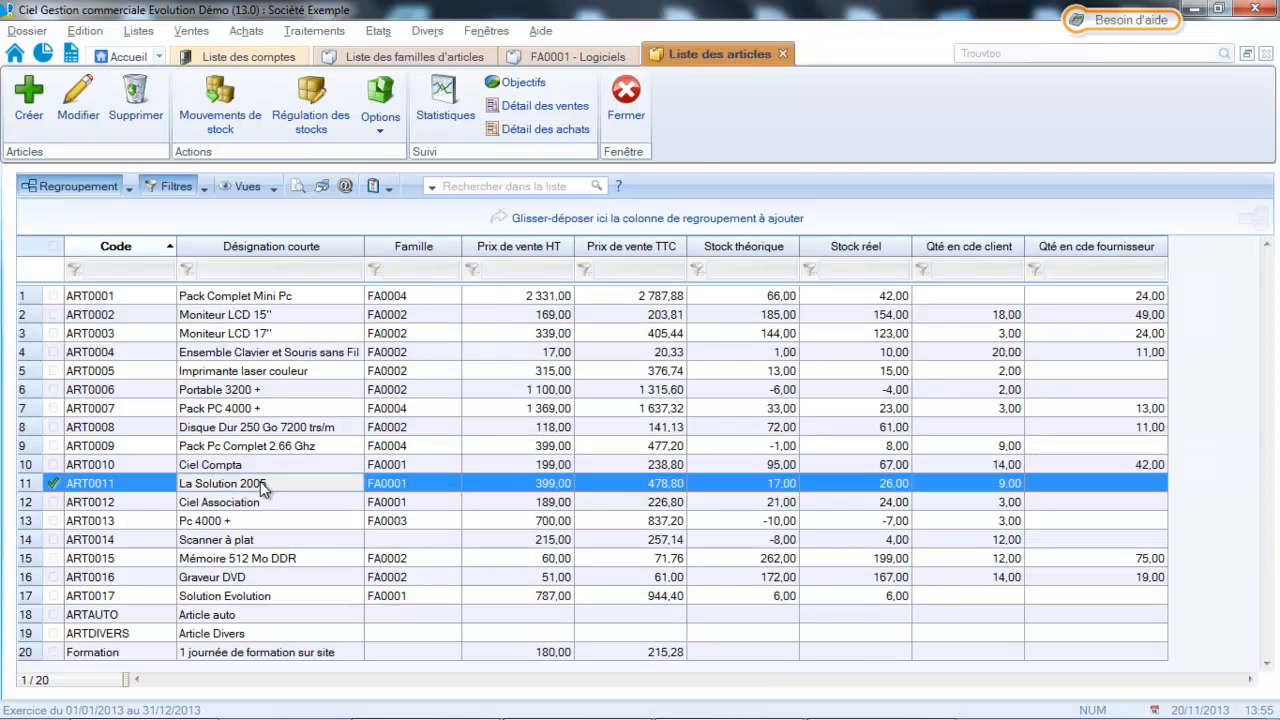
double_click(260, 483)
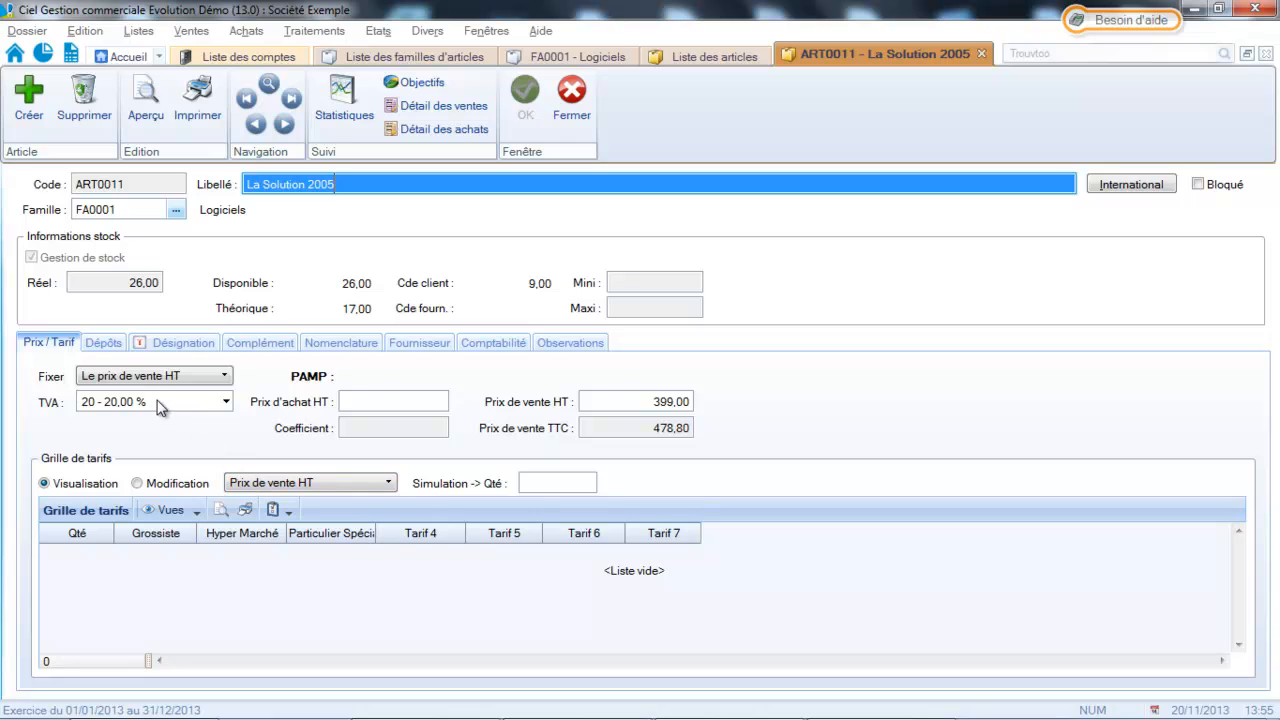
click(585, 110)
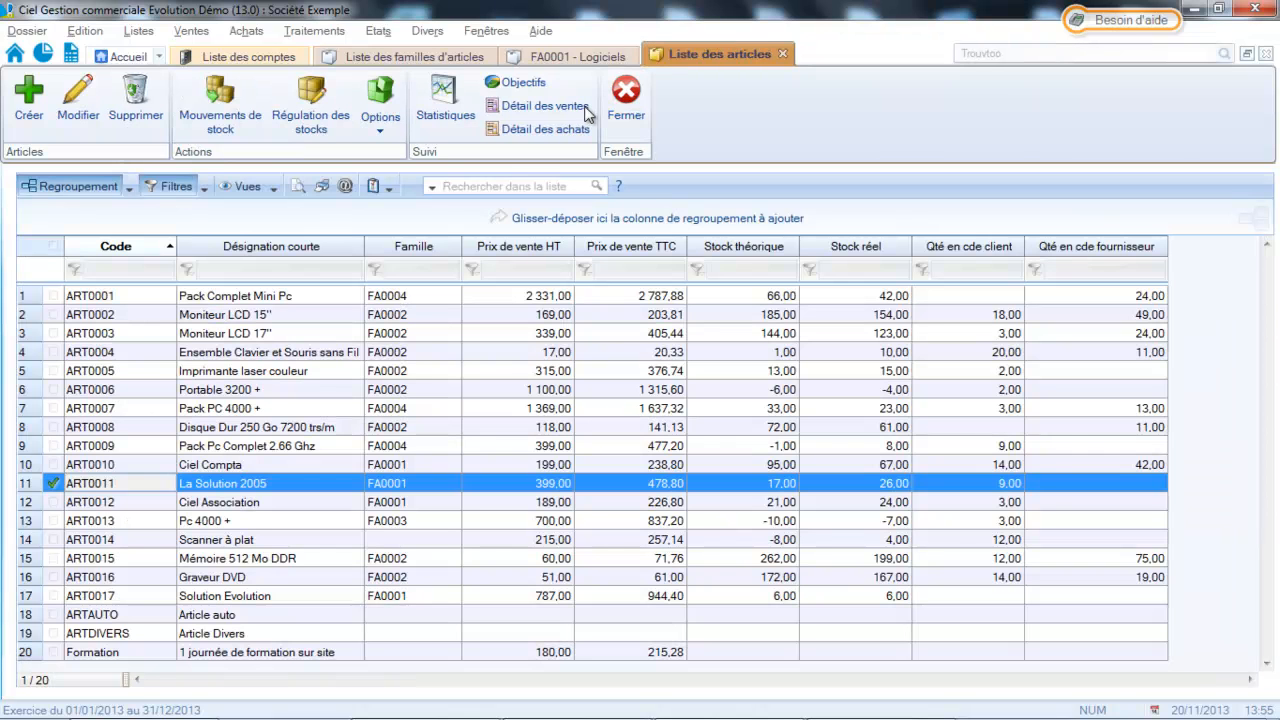
click(628, 112)
In the invoicing parameters, closing all open windows, set the default TVA sur port soumis to 20 - 20,00 % and save.
click(27, 31)
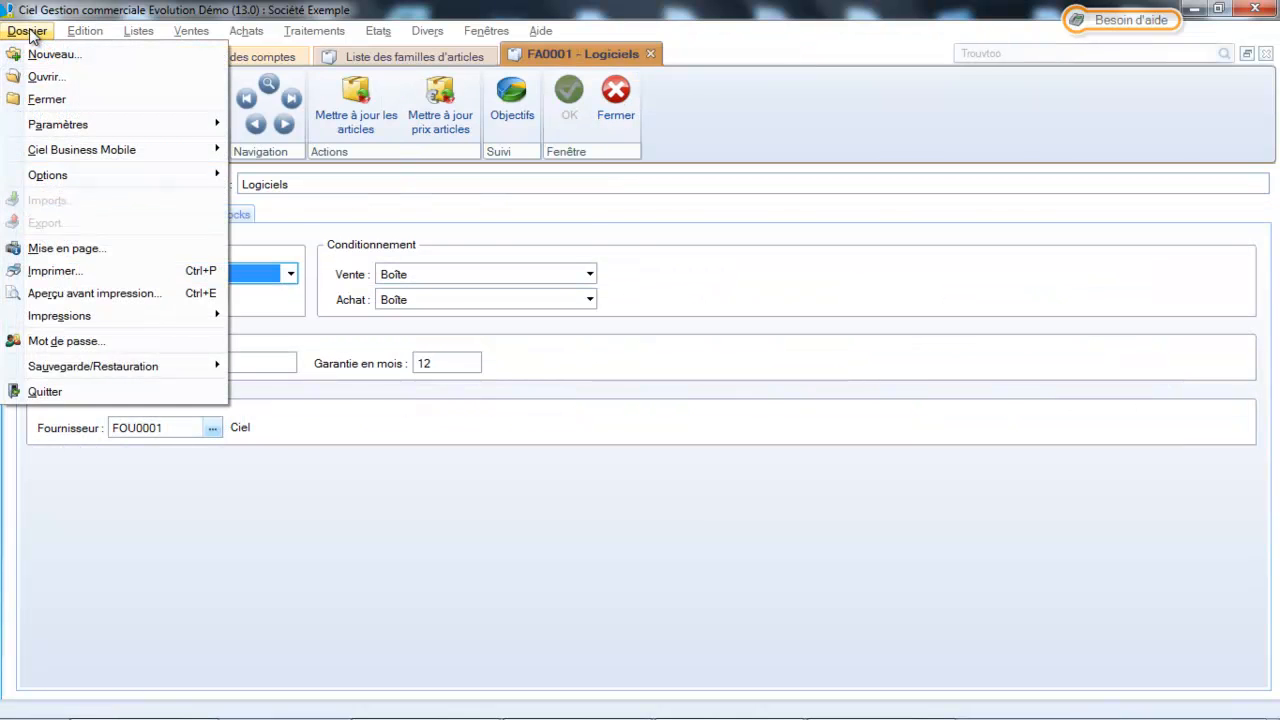
mouse_move(42, 127)
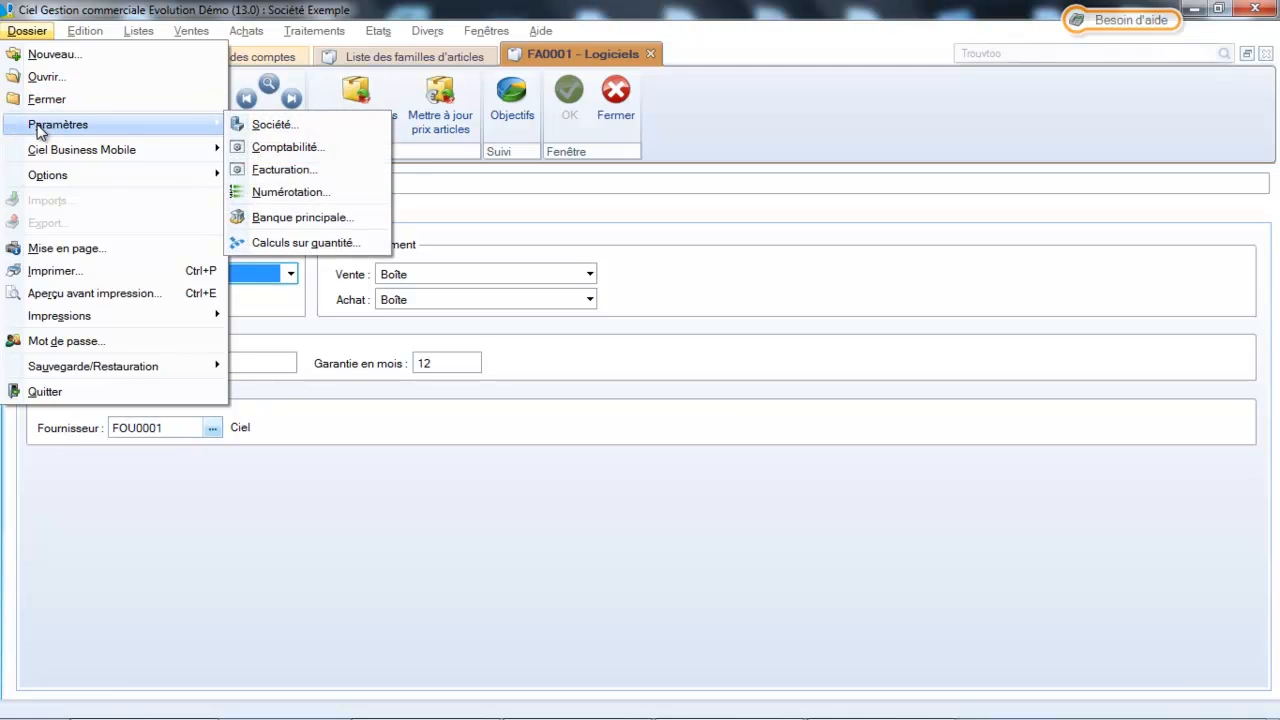
click(285, 172)
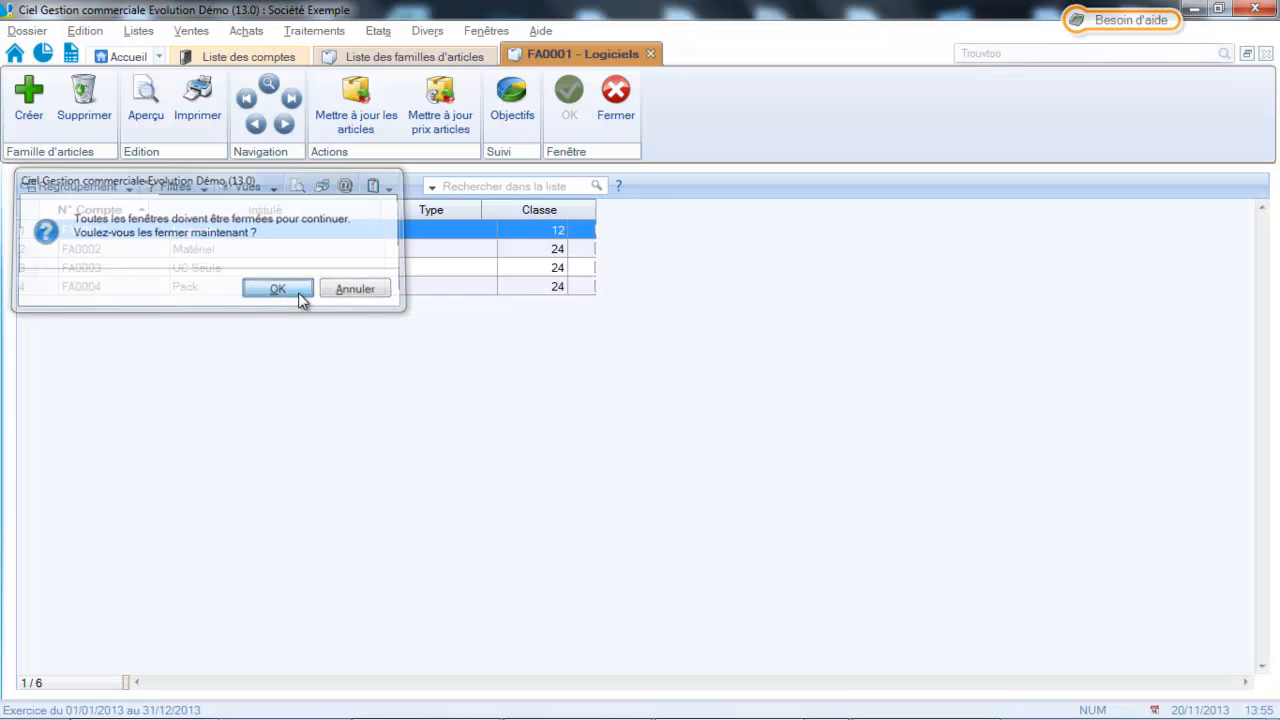
click(298, 292)
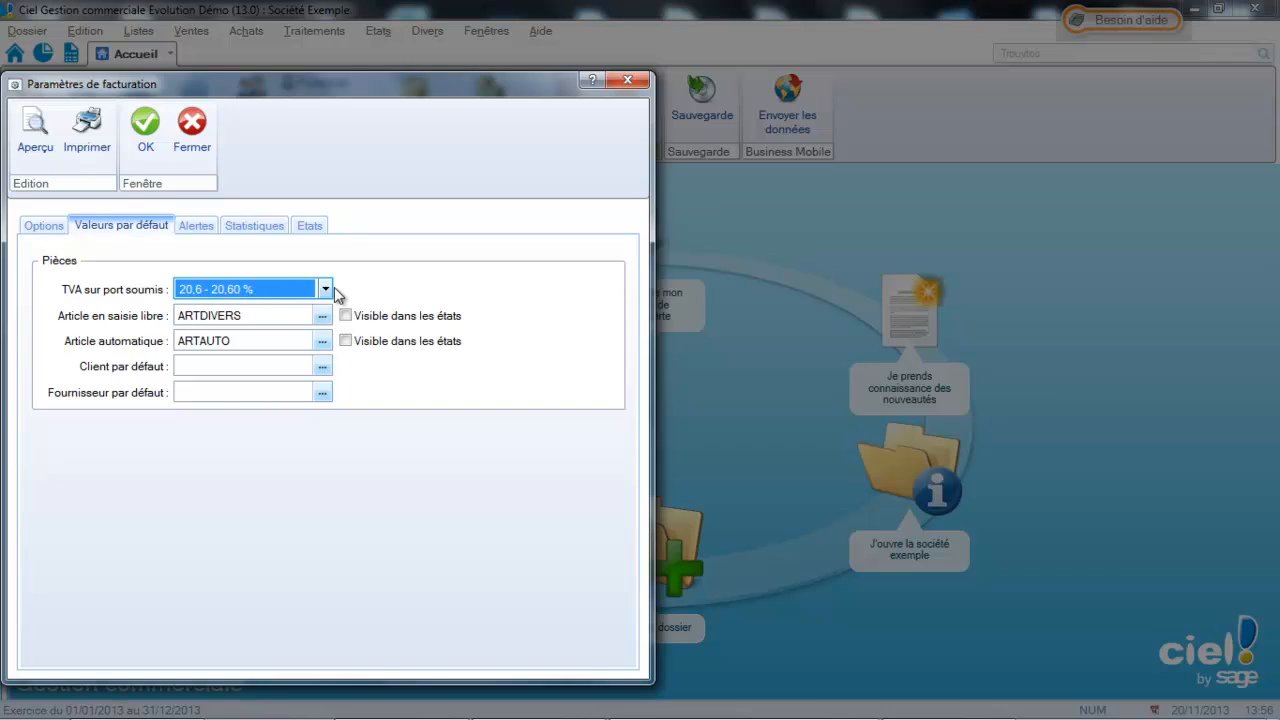
click(326, 289)
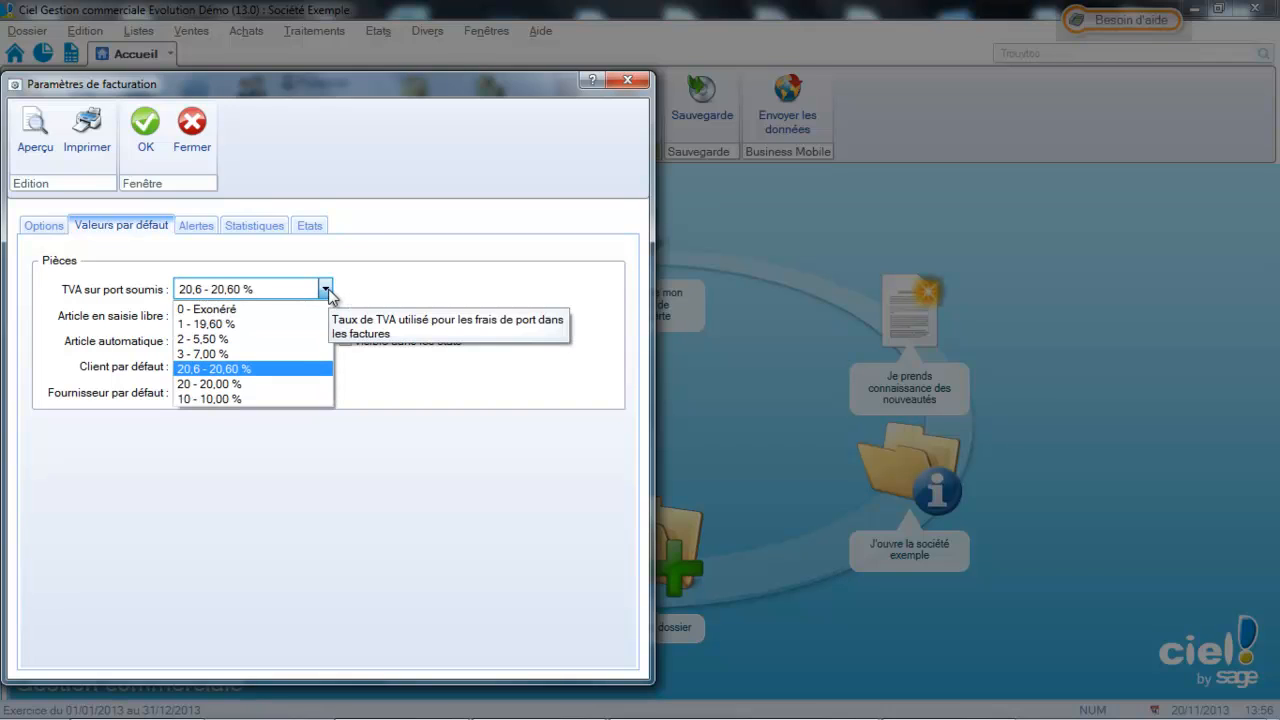
click(275, 384)
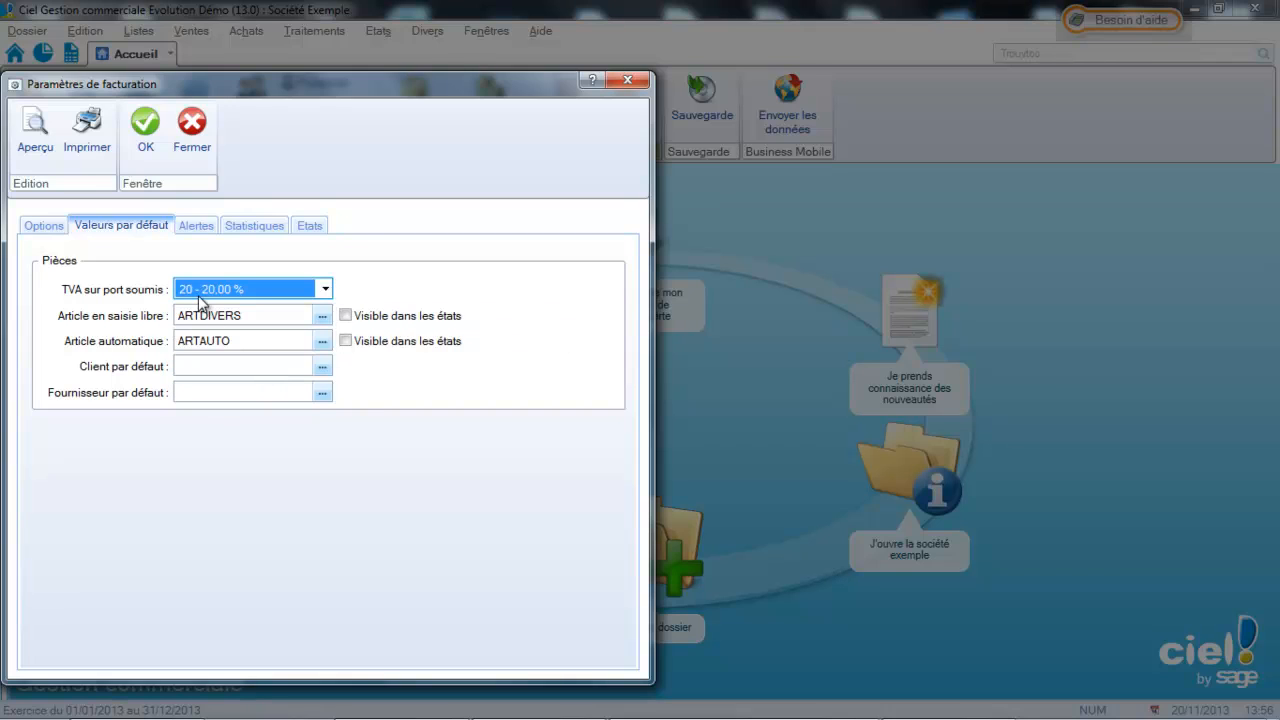
click(146, 128)
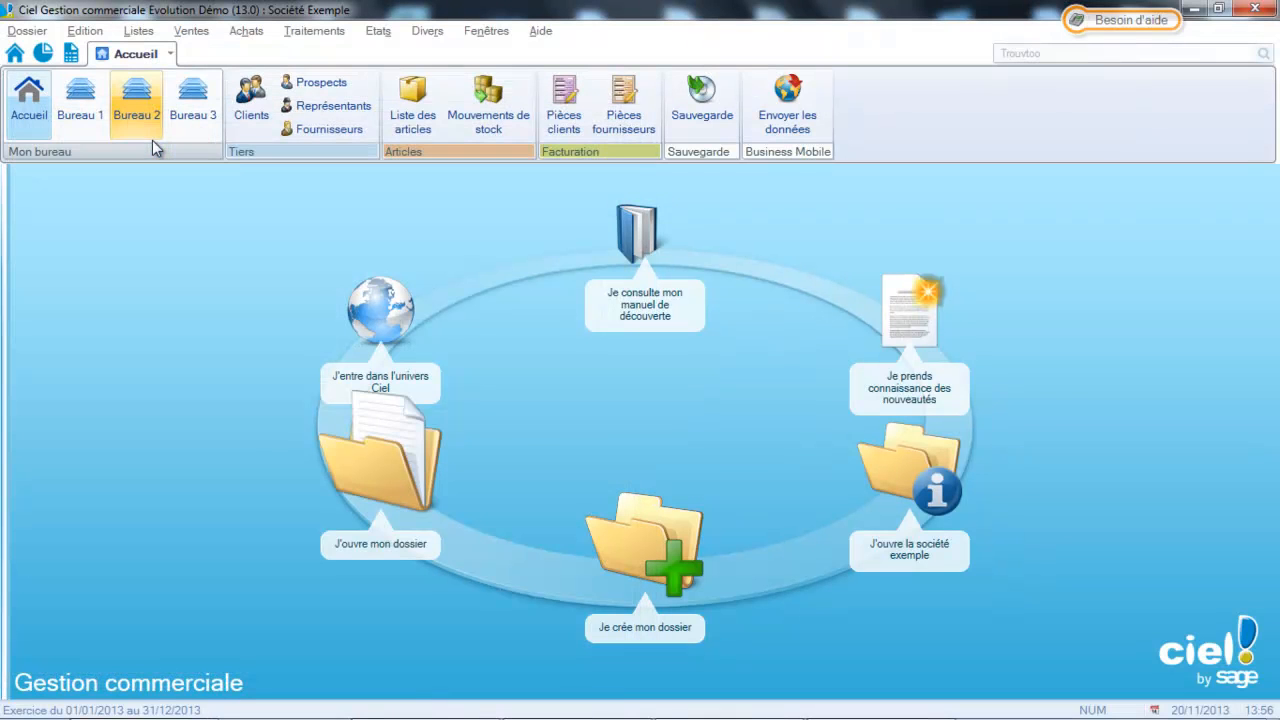